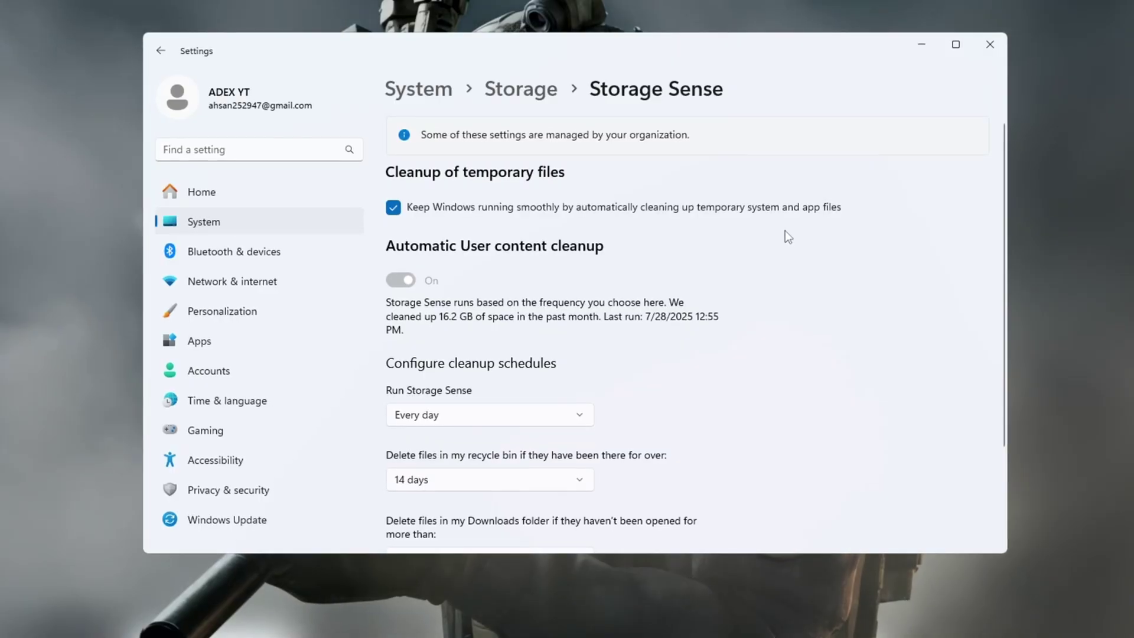
- Schedule Storage Sense for every day with recycle bin files deleted after 14 days, and run Storage Sense immediately
{"action": "scroll", "coordinate": [785, 231], "scroll_direction": "down", "scroll_amount": 3}
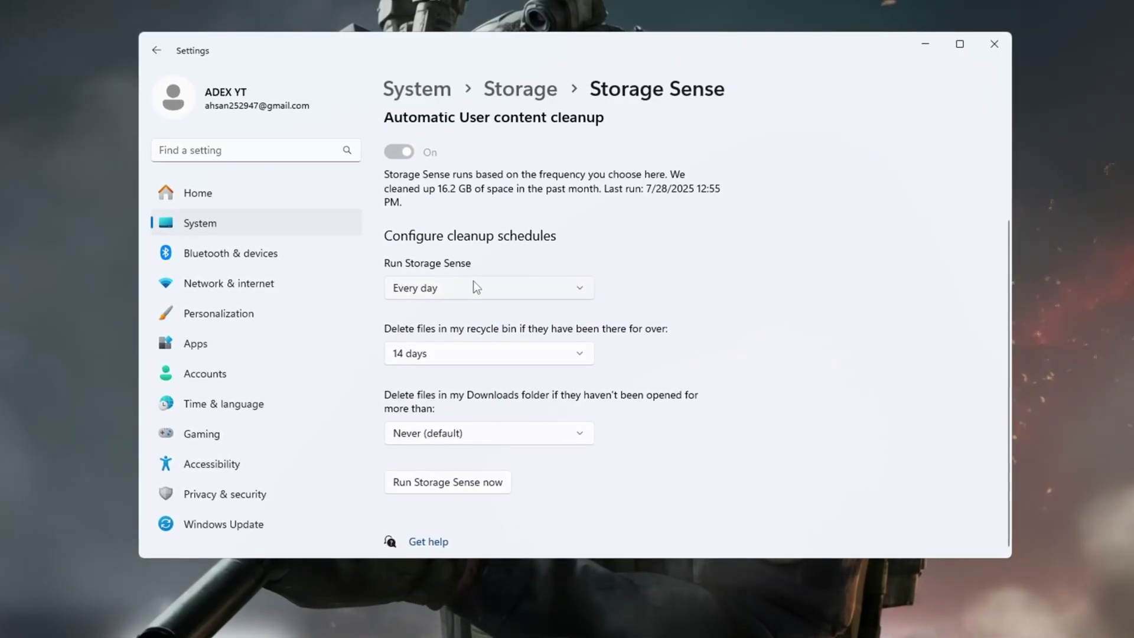
{"action": "left_click", "coordinate": [425, 293]}
{"action": "left_click", "coordinate": [430, 292]}
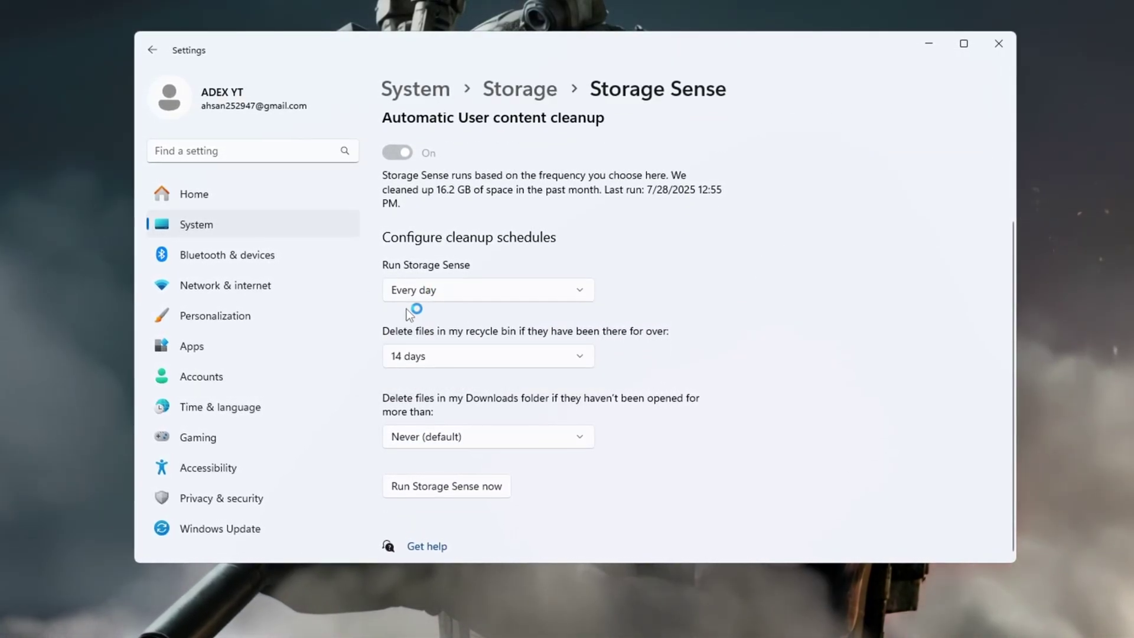
{"action": "left_click", "coordinate": [439, 362]}
{"action": "left_click", "coordinate": [439, 366]}
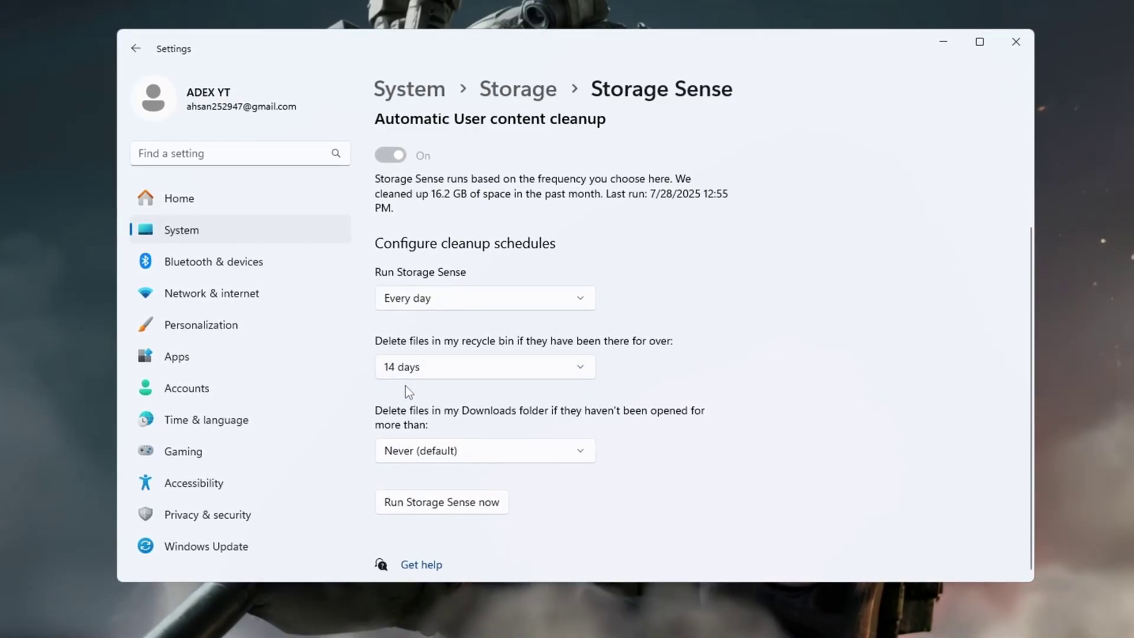
{"action": "left_click", "coordinate": [456, 509]}
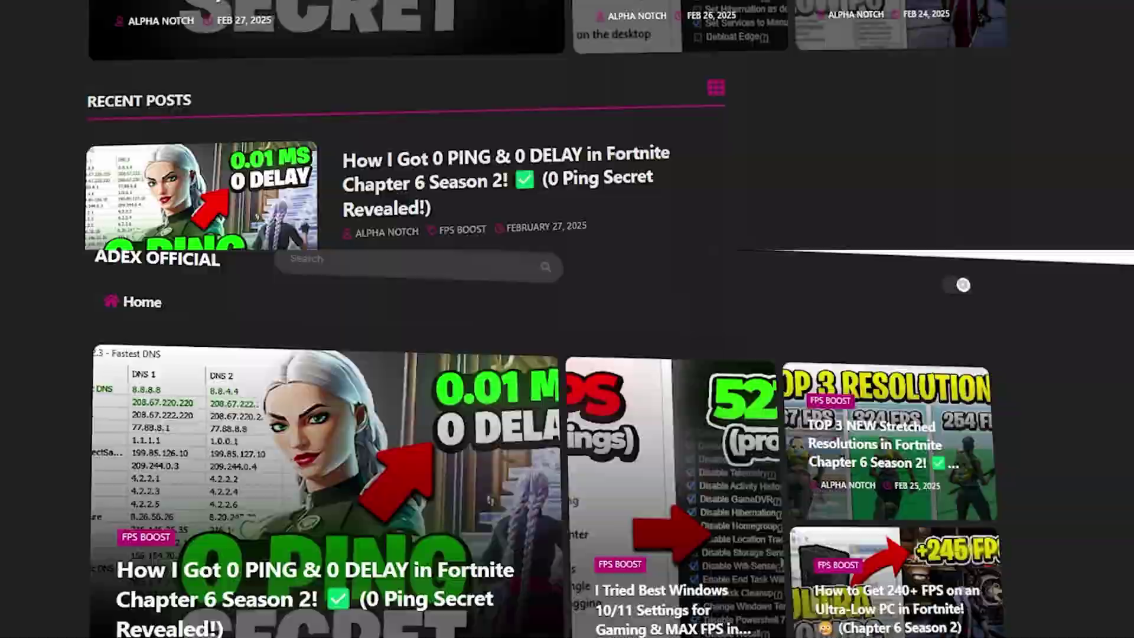
{"action": "scroll", "coordinate": [567, 319], "scroll_direction": "down", "scroll_amount": 8}
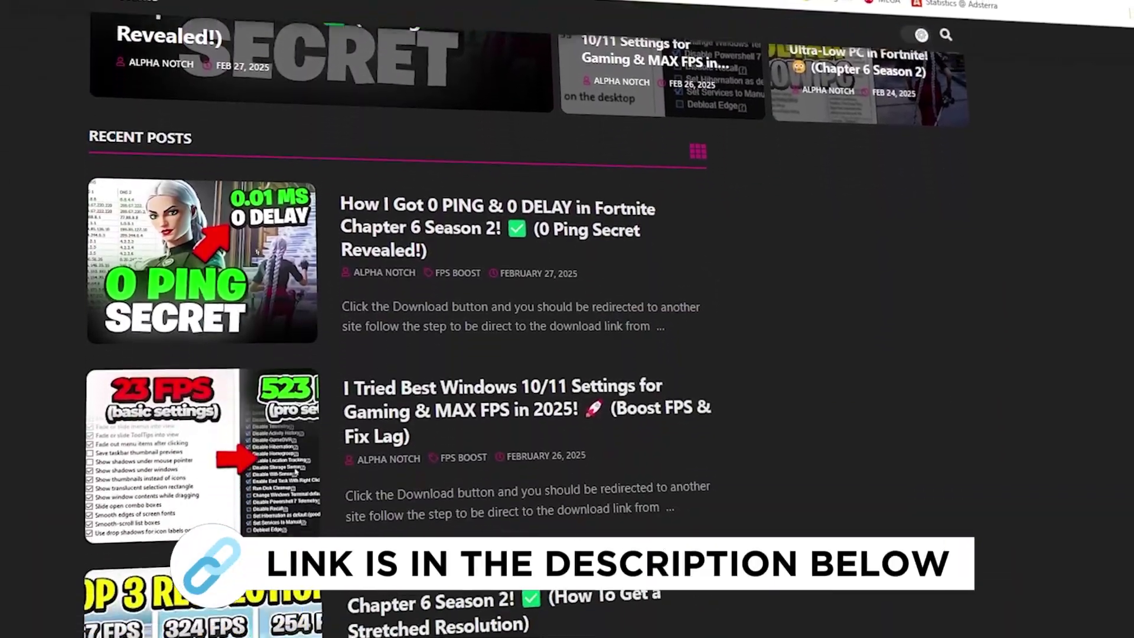
{"action": "scroll", "coordinate": [567, 319], "scroll_direction": "down", "scroll_amount": 6}
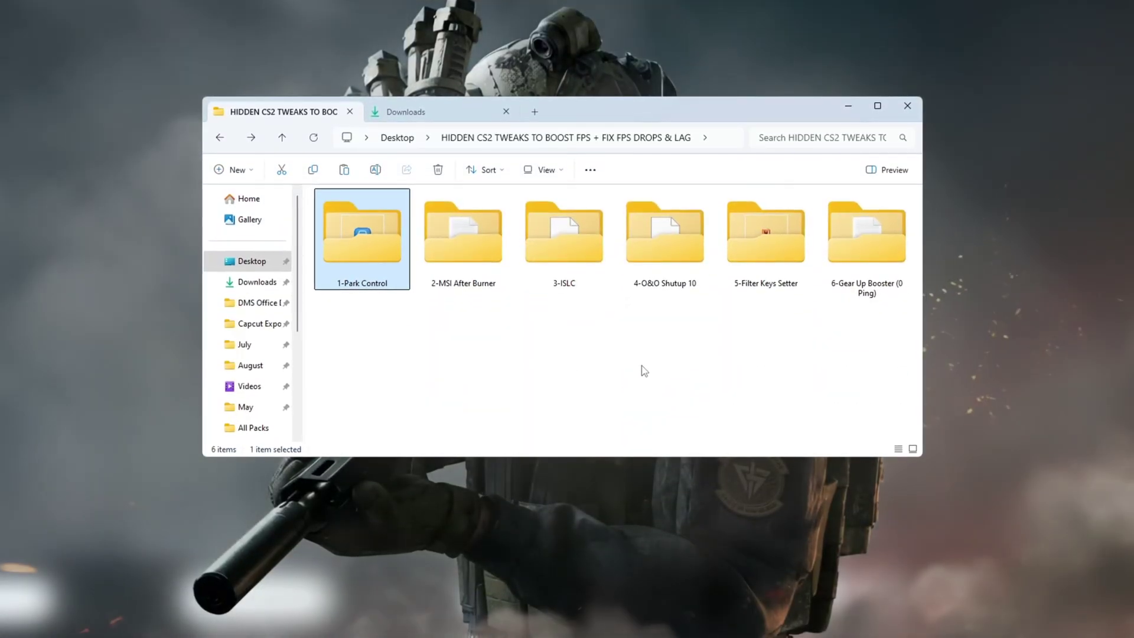
- Open the 1-Park Control folder, and launch ParkControl with the Bitsum Highest Performance power profile selected
{"action": "double_click", "coordinate": [389, 270]}
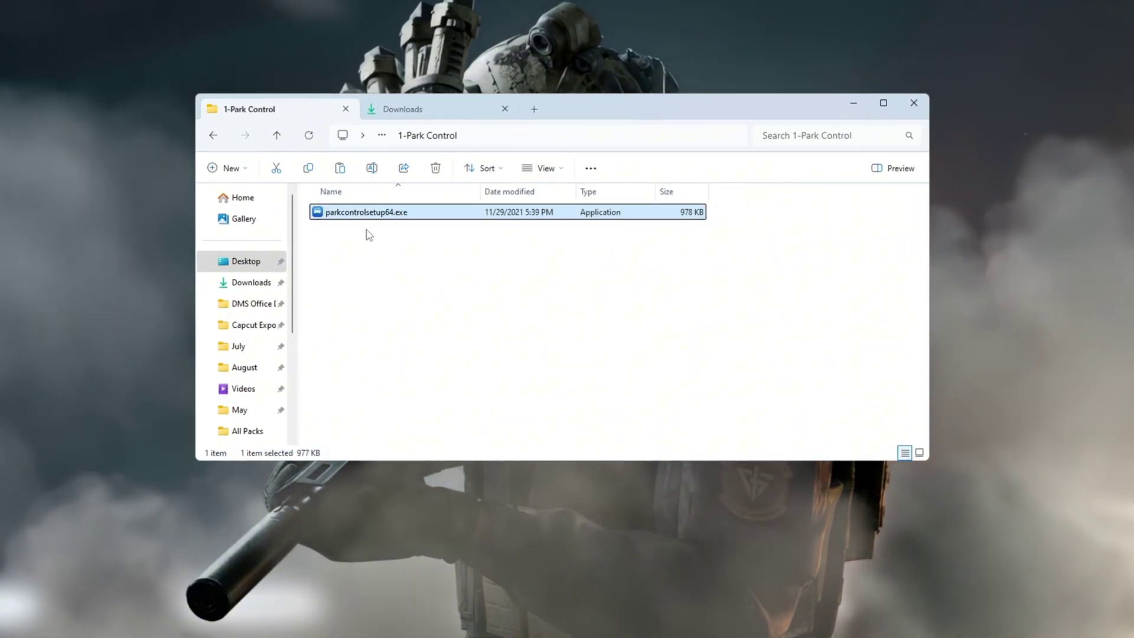
{"action": "key", "text": "super"}
{"action": "type", "text": "park"}
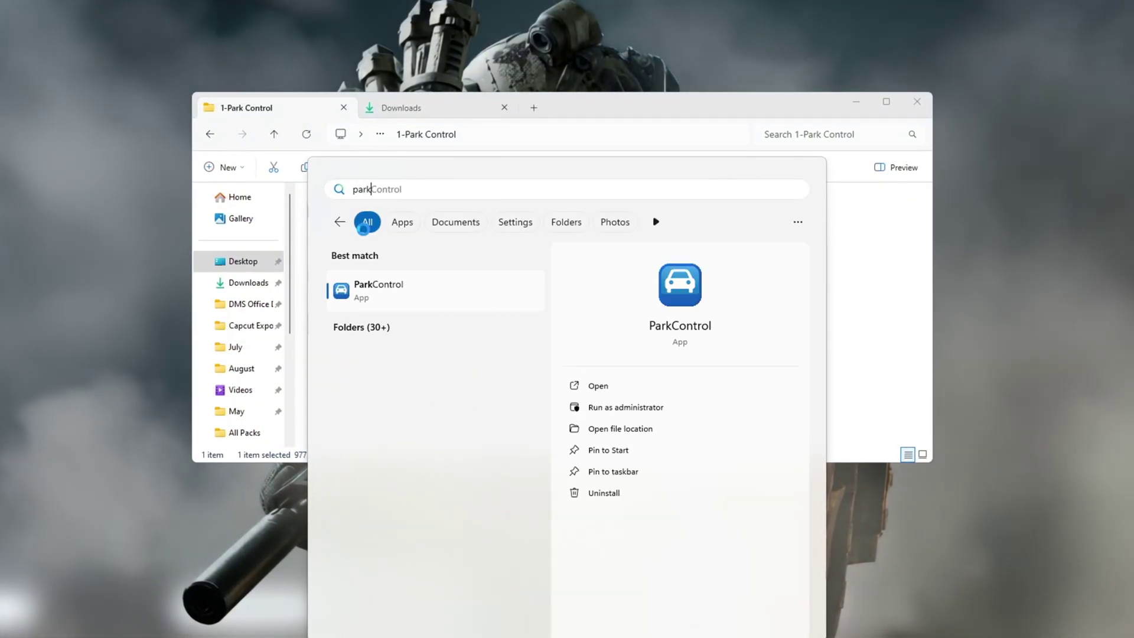
{"action": "key", "text": "Return"}
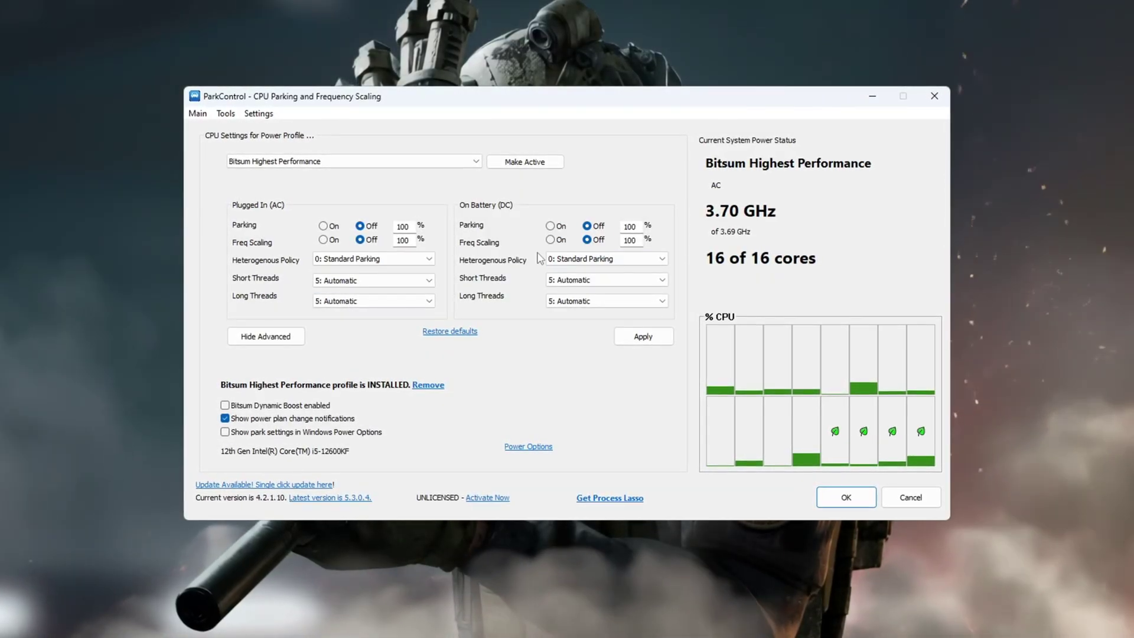
{"action": "left_click", "coordinate": [451, 160]}
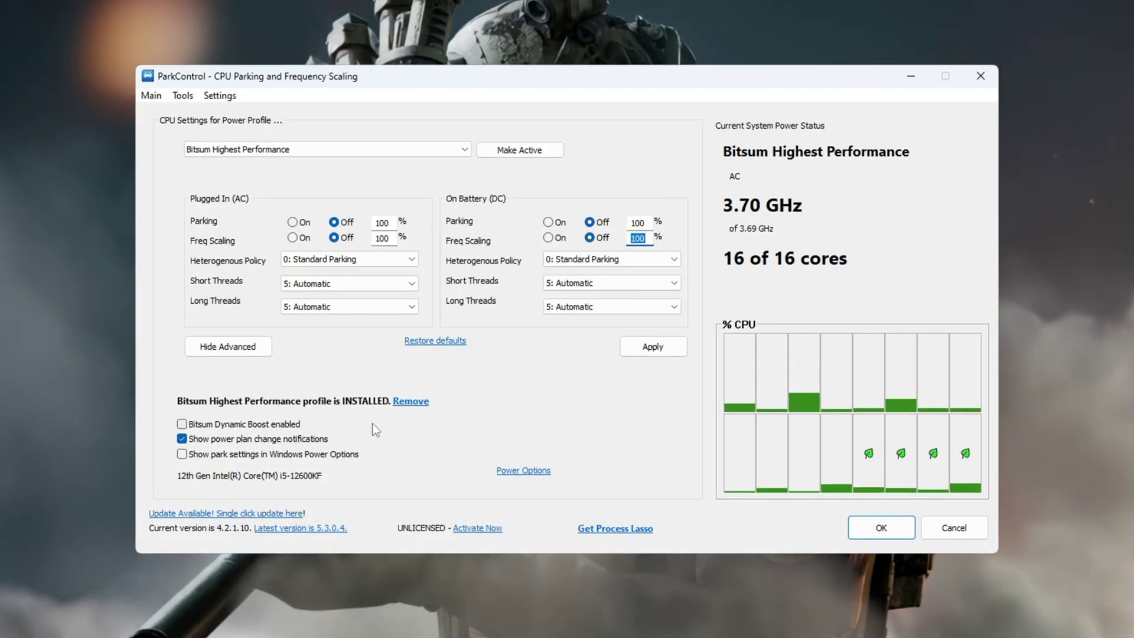
{"action": "mouse_move", "coordinate": [267, 429]}
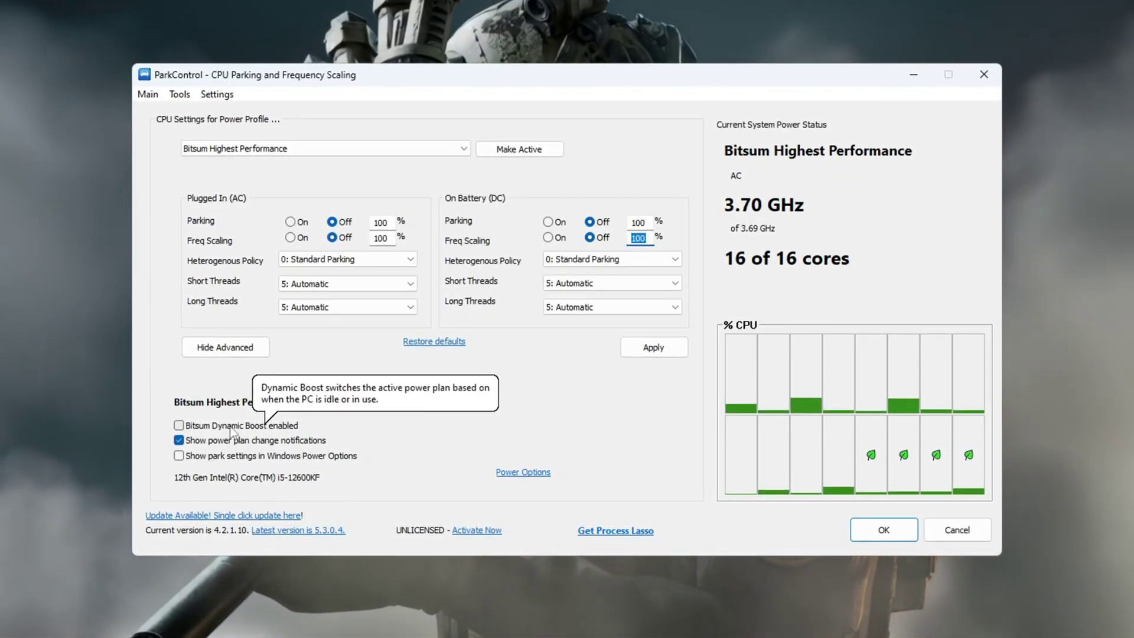
{"action": "left_click", "coordinate": [179, 426]}
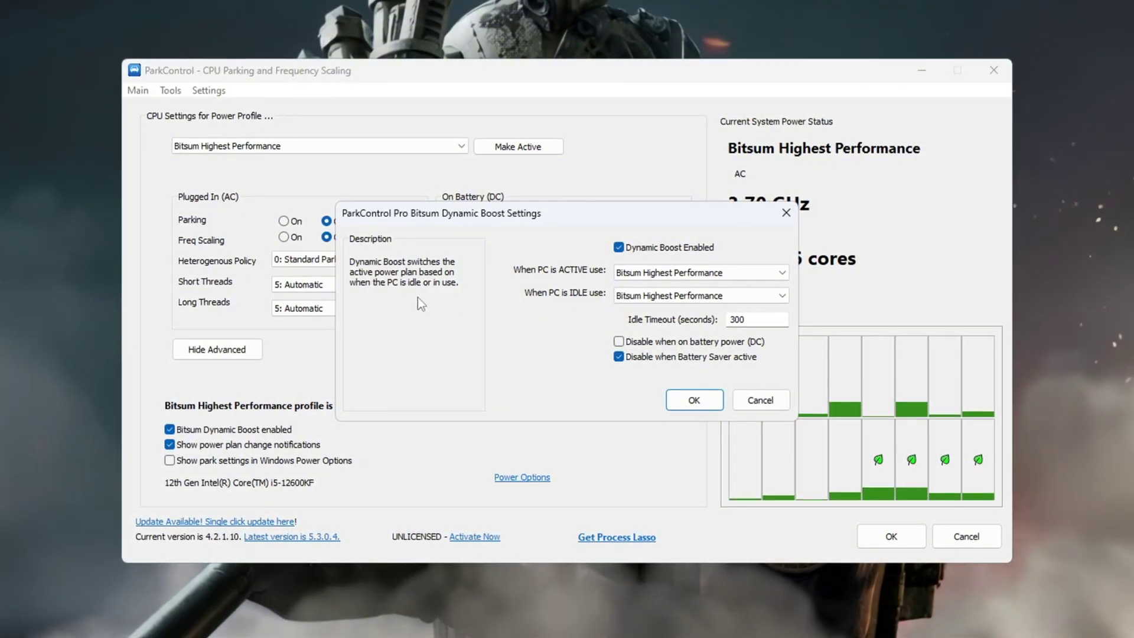
{"action": "left_click", "coordinate": [762, 401]}
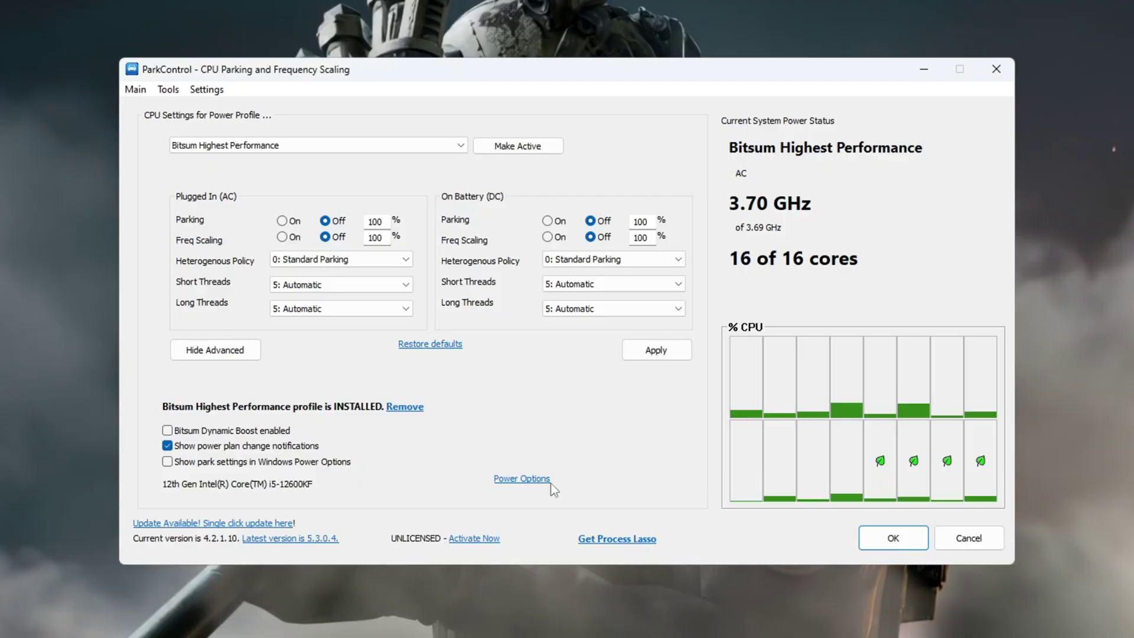
- Check the active power plan in the Windows Power Options, and close that window
{"action": "left_click", "coordinate": [520, 479]}
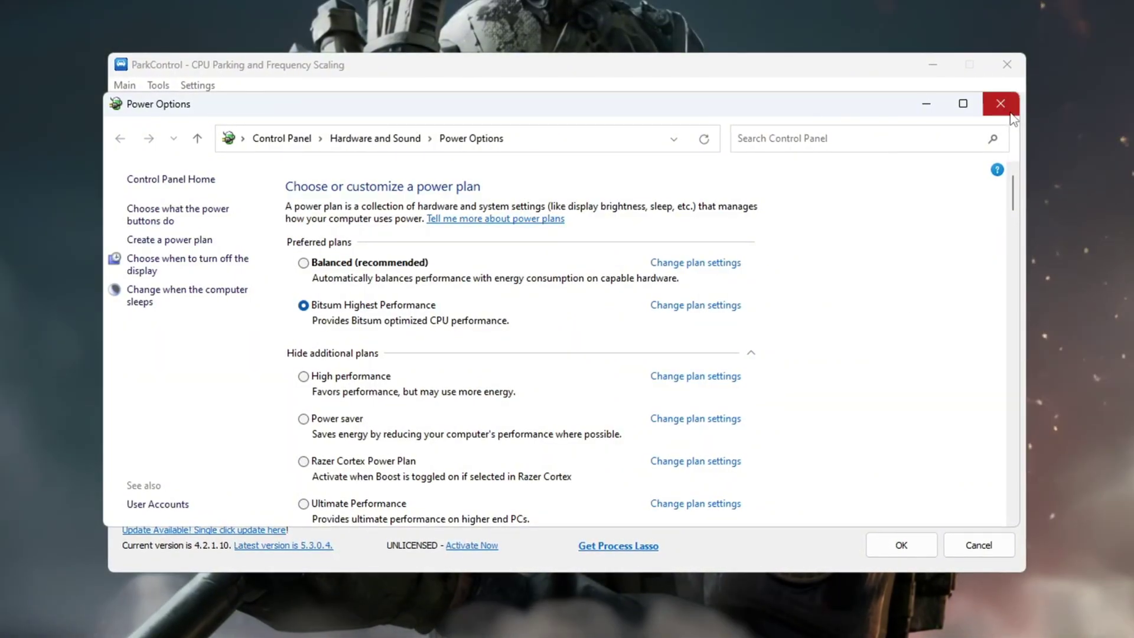
{"action": "left_click", "coordinate": [1009, 112]}
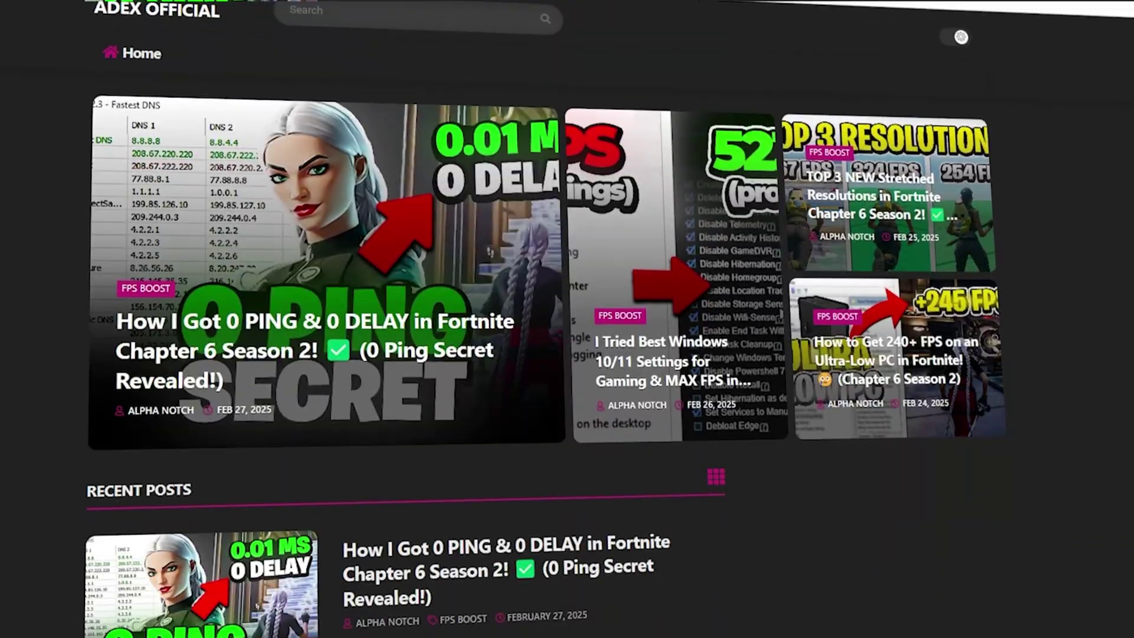
{"action": "scroll", "coordinate": [537, 319], "scroll_direction": "down", "scroll_amount": 6}
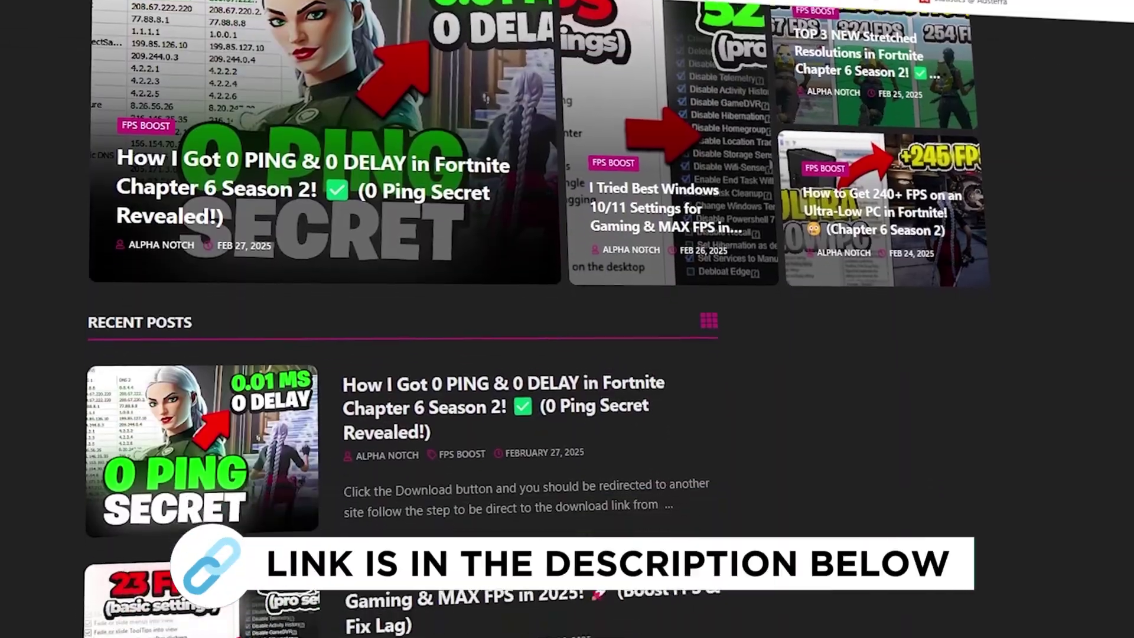
{"action": "scroll", "coordinate": [537, 319], "scroll_direction": "down", "scroll_amount": 8}
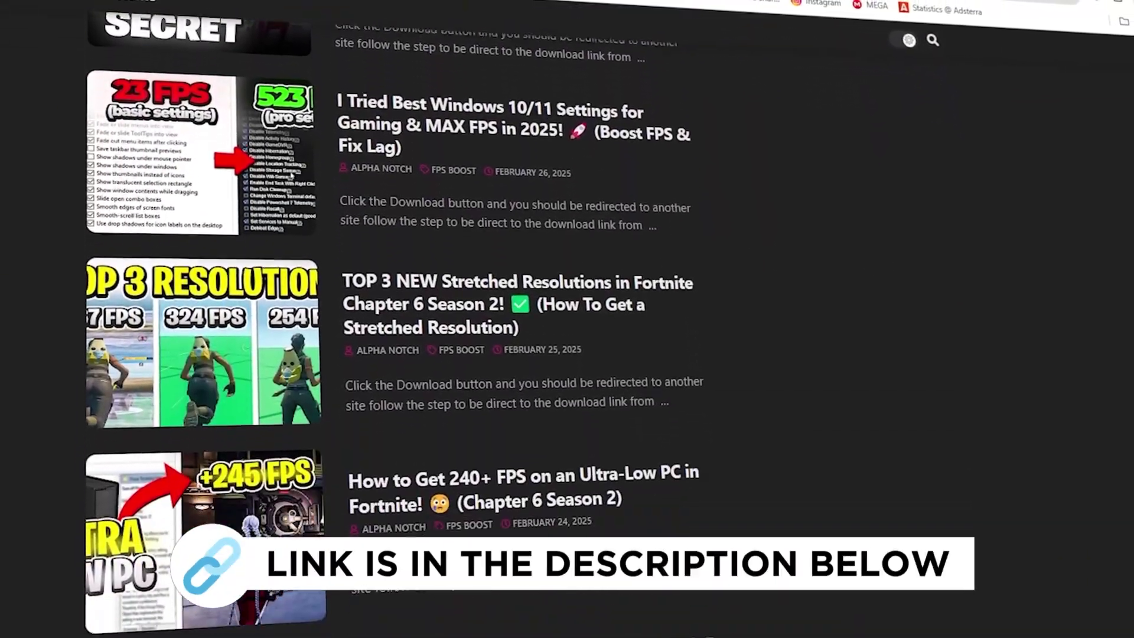
{"action": "scroll", "coordinate": [537, 319], "scroll_direction": "down", "scroll_amount": 2}
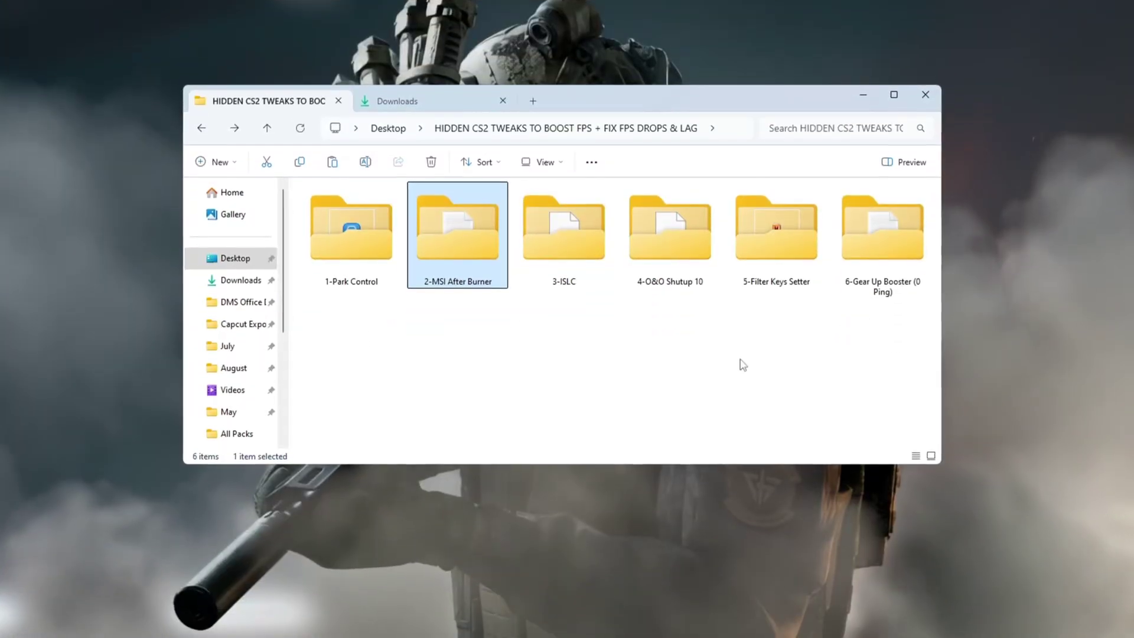
- Open the 2-MSI After Burner folder, launch MSI Afterburner and minimize the folder window
{"action": "double_click", "coordinate": [479, 254]}
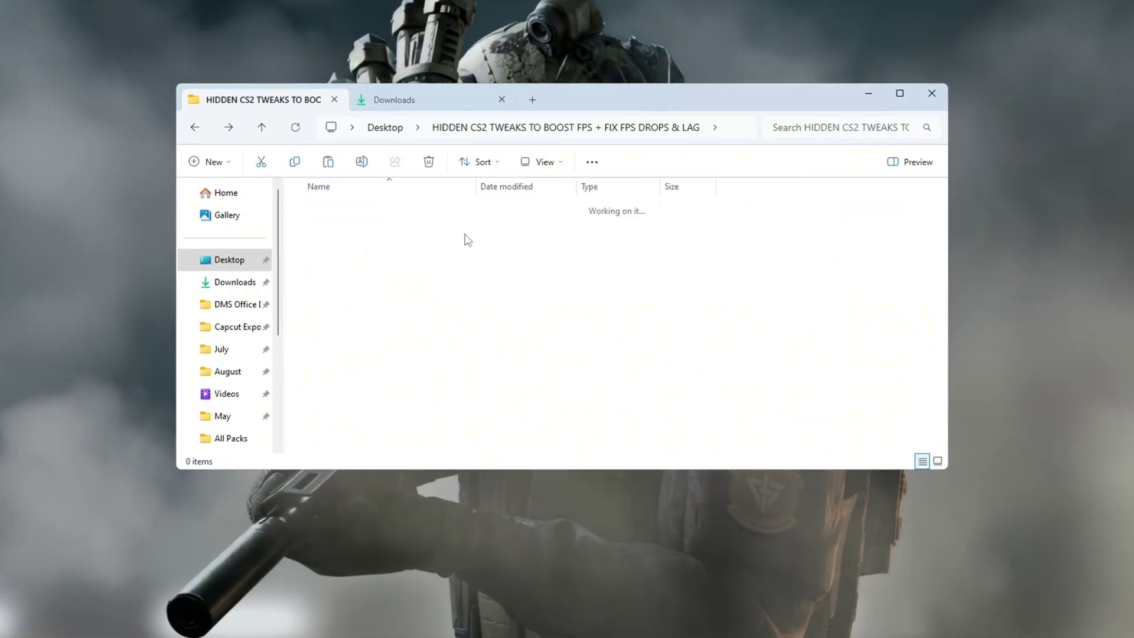
{"action": "left_click", "coordinate": [378, 213]}
{"action": "key", "text": "super"}
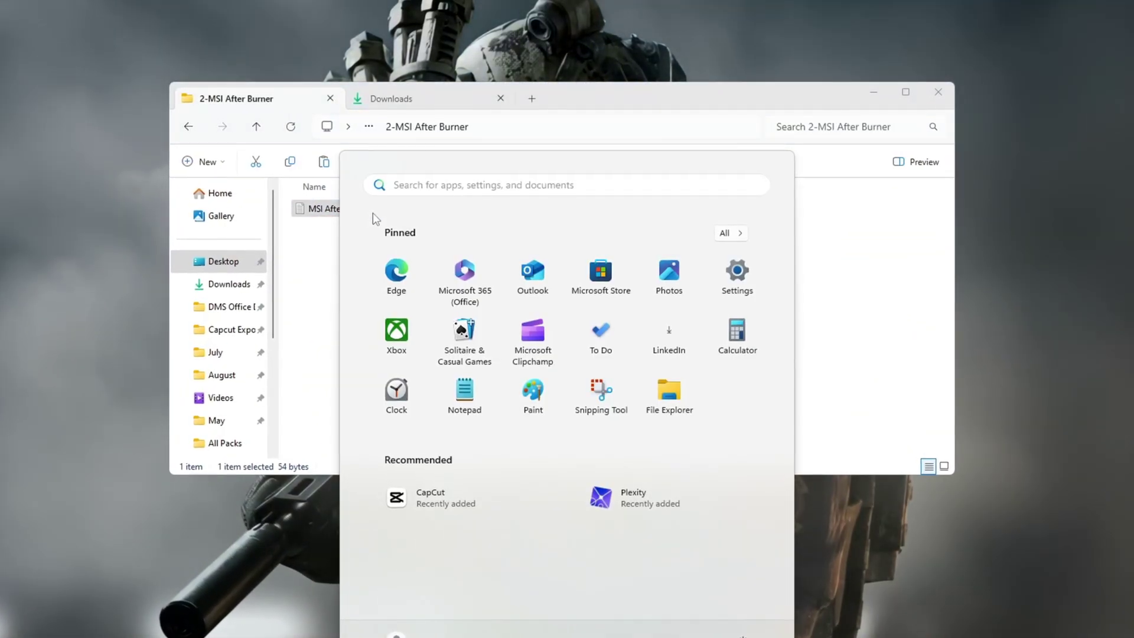
{"action": "type", "text": "msi afterburner"}
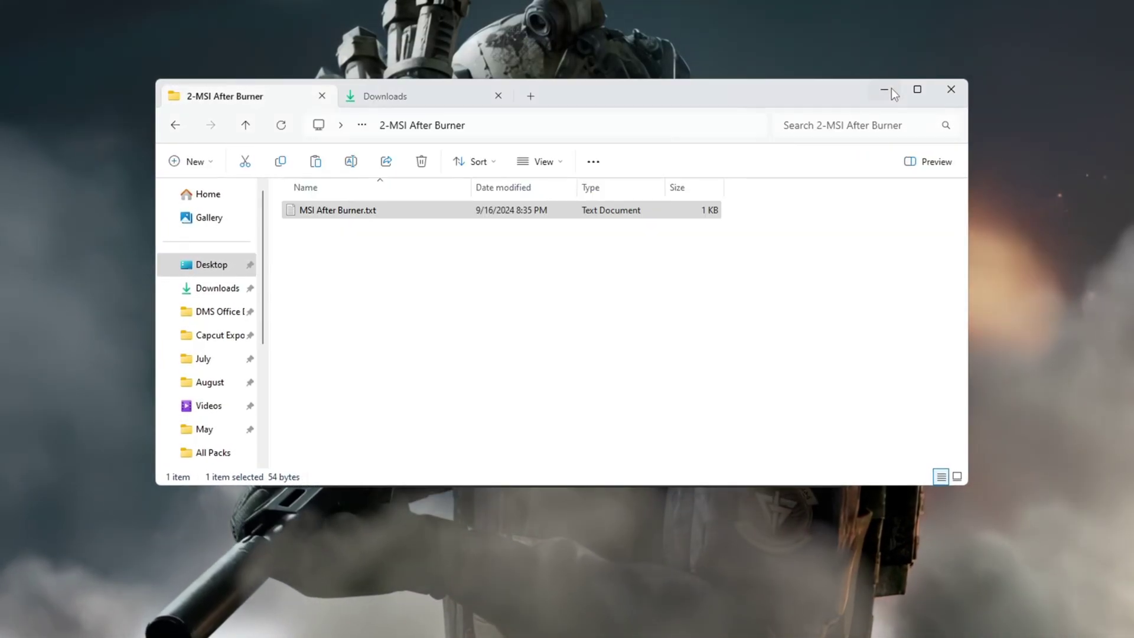
{"action": "left_click", "coordinate": [885, 90]}
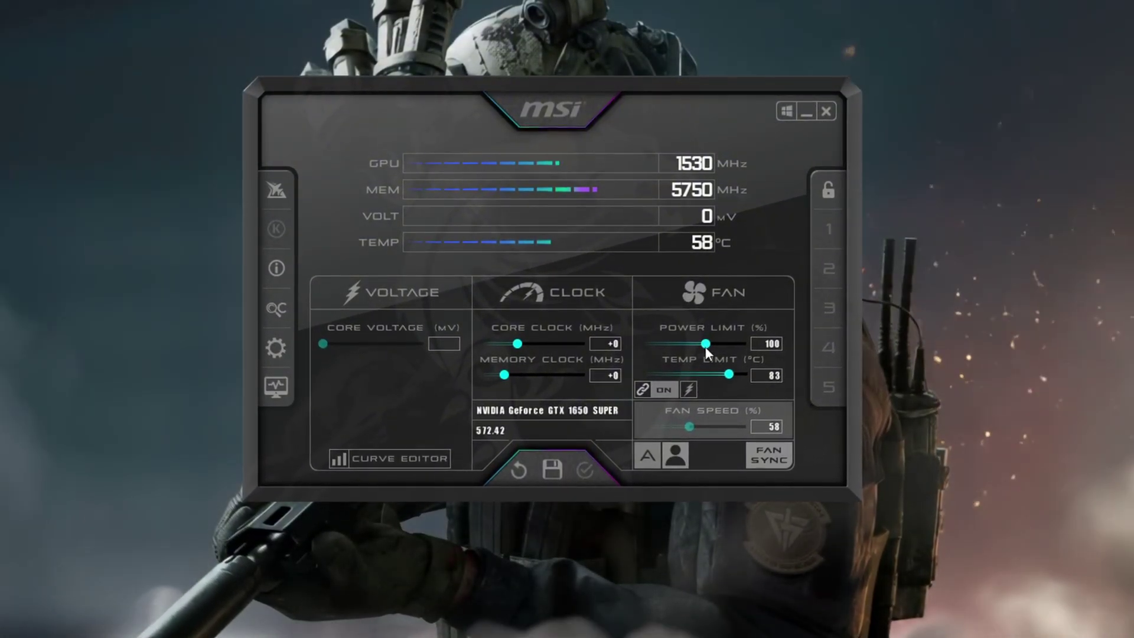
- Raise the graphics card's power limit to 120 % and enter 60 MHz as the memory clock offset
{"action": "left_click_drag", "start_coordinate": [705, 343], "coordinate": [776, 346]}
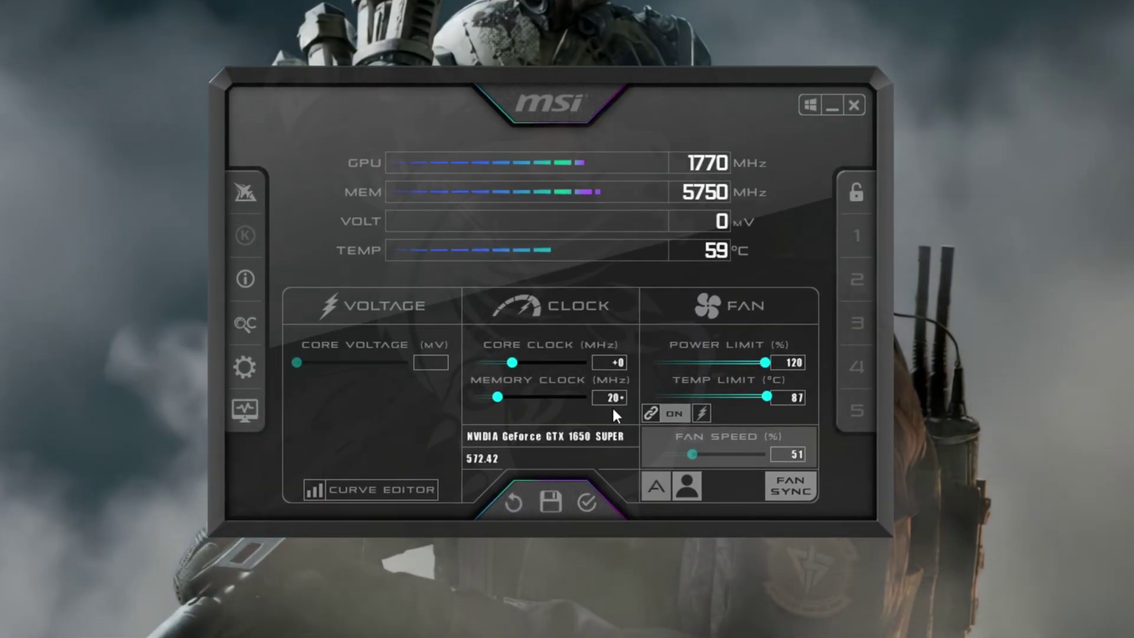
{"action": "type", "text": "40"}
{"action": "key", "text": "Return"}
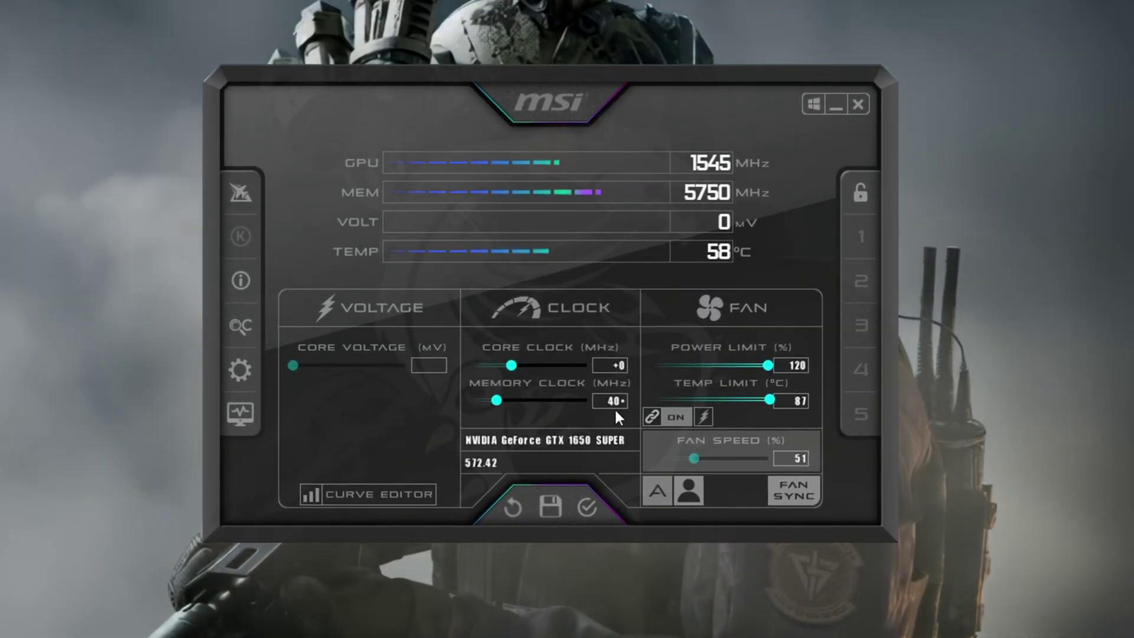
{"action": "key", "text": "BackSpace"}
{"action": "key", "text": "BackSpace"}
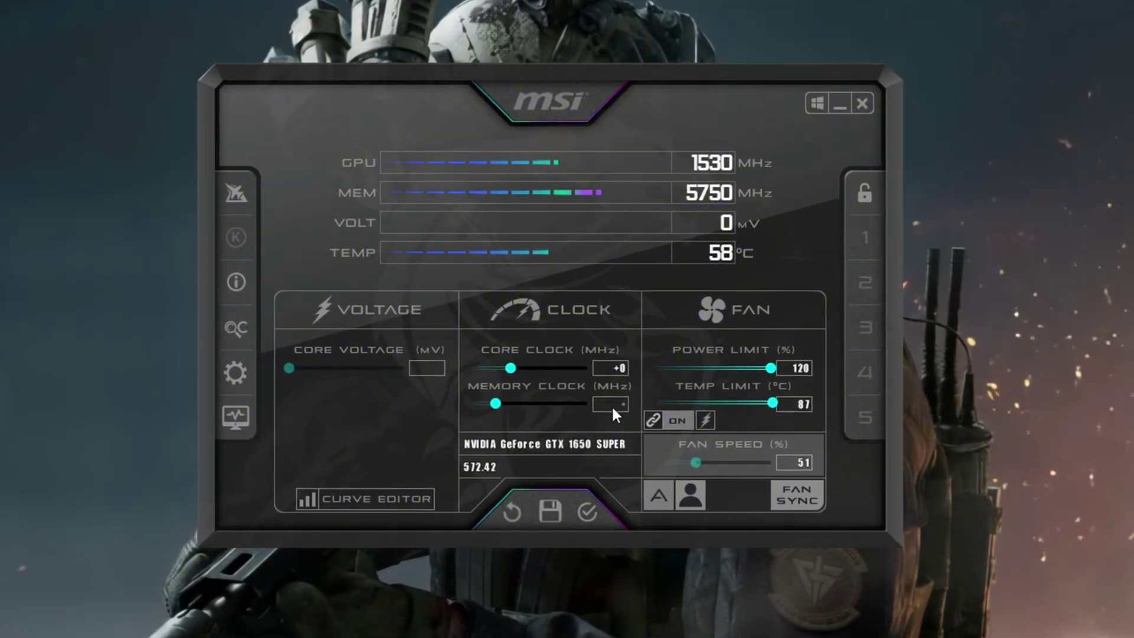
{"action": "type", "text": "60"}
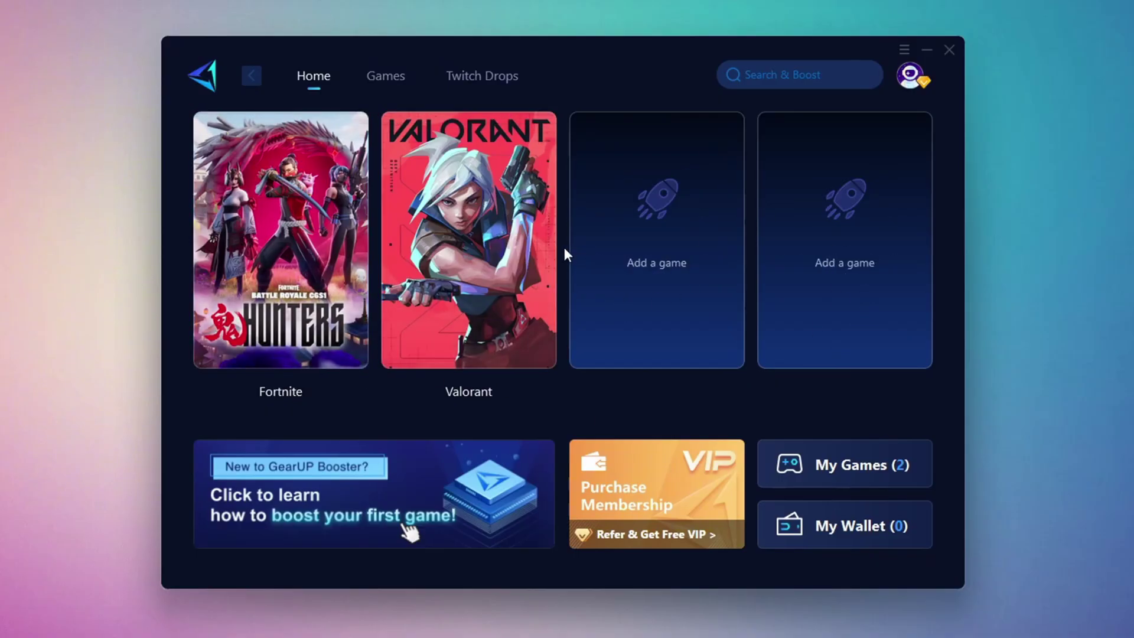
- Switch to GearUP Booster, view the account profile and browse the popular games library before returning to the home page
{"action": "mouse_move", "coordinate": [905, 202]}
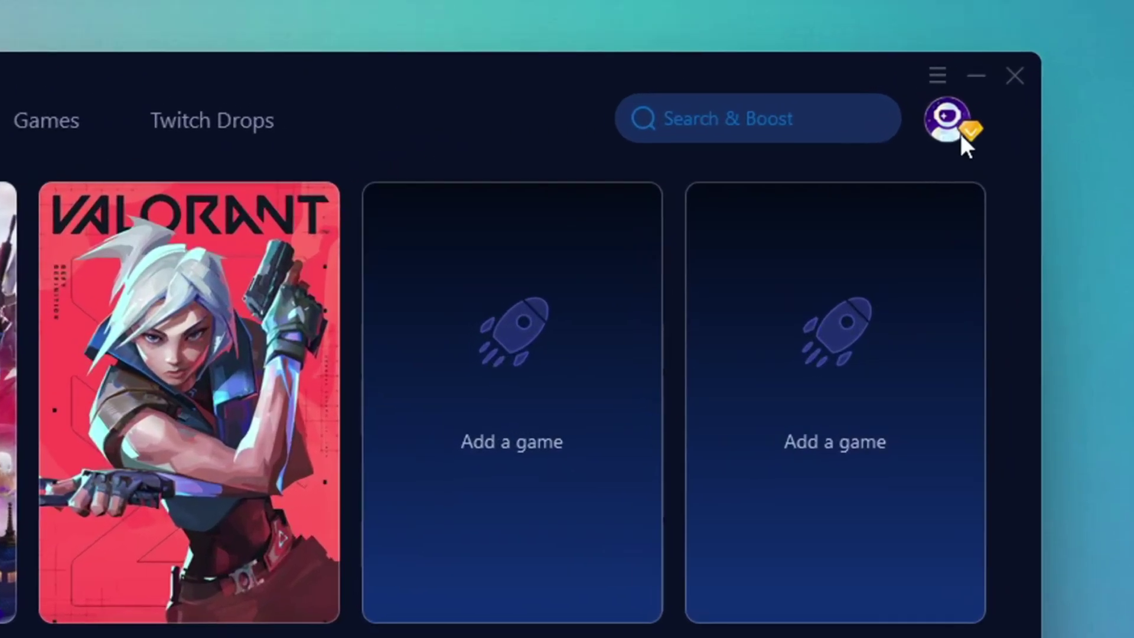
{"action": "left_click", "coordinate": [957, 130]}
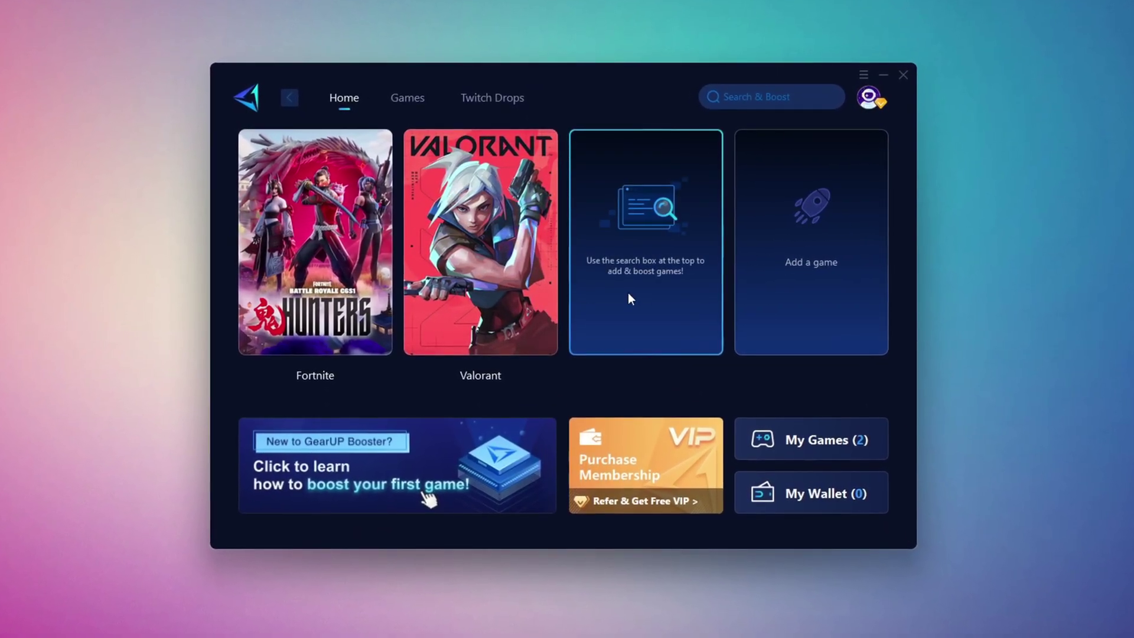
{"action": "left_click", "coordinate": [417, 100]}
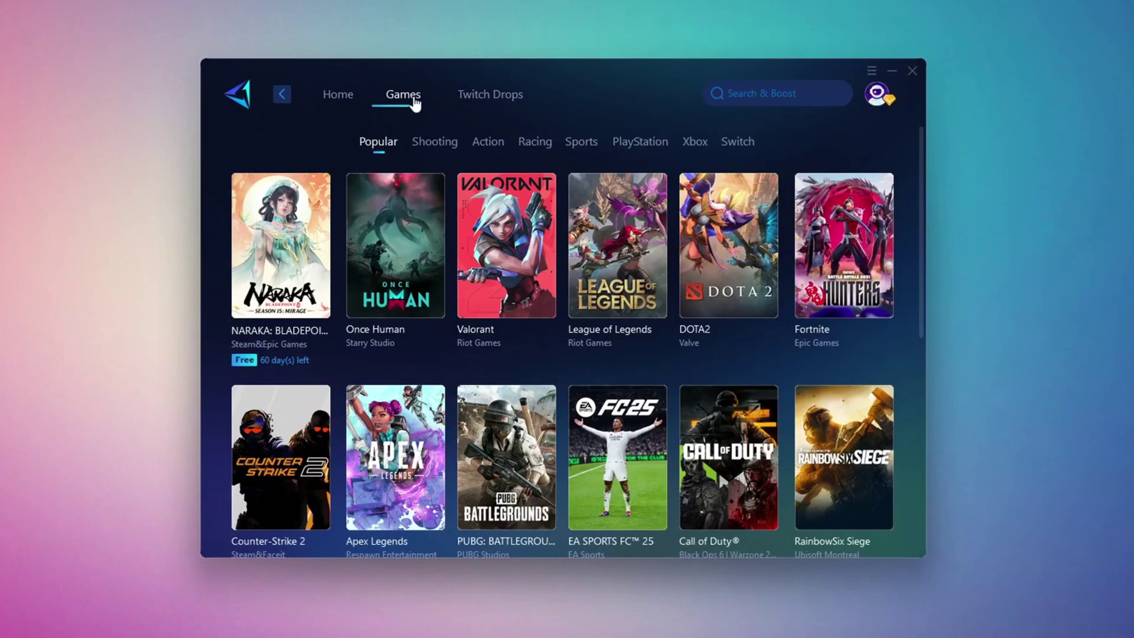
{"action": "scroll", "coordinate": [707, 352], "scroll_direction": "down", "scroll_amount": 5}
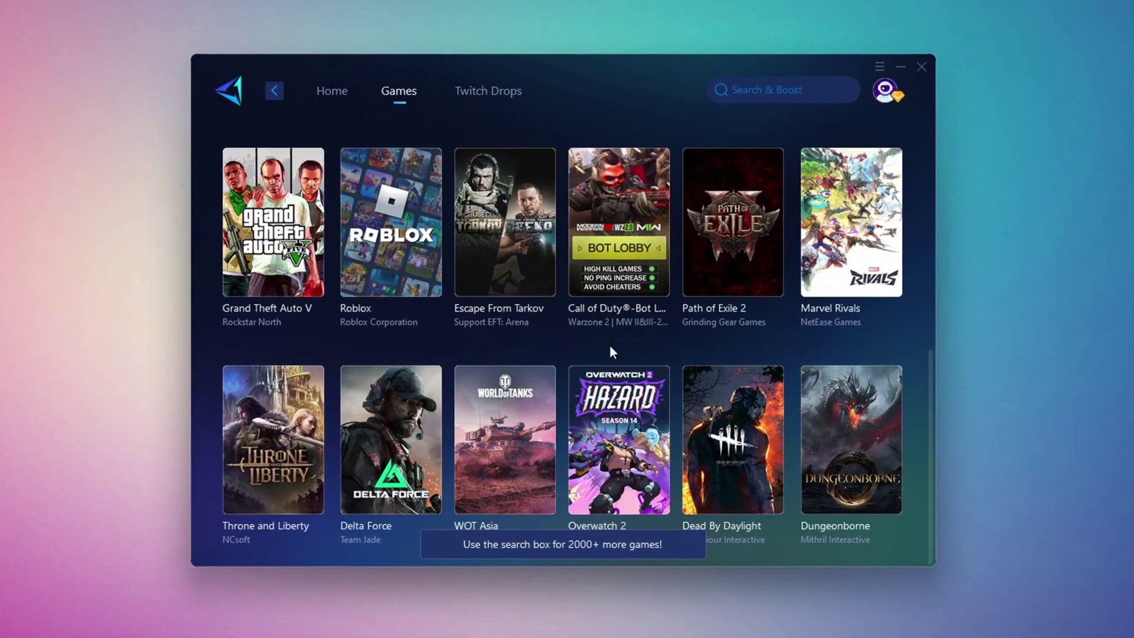
{"action": "mouse_move", "coordinate": [516, 288]}
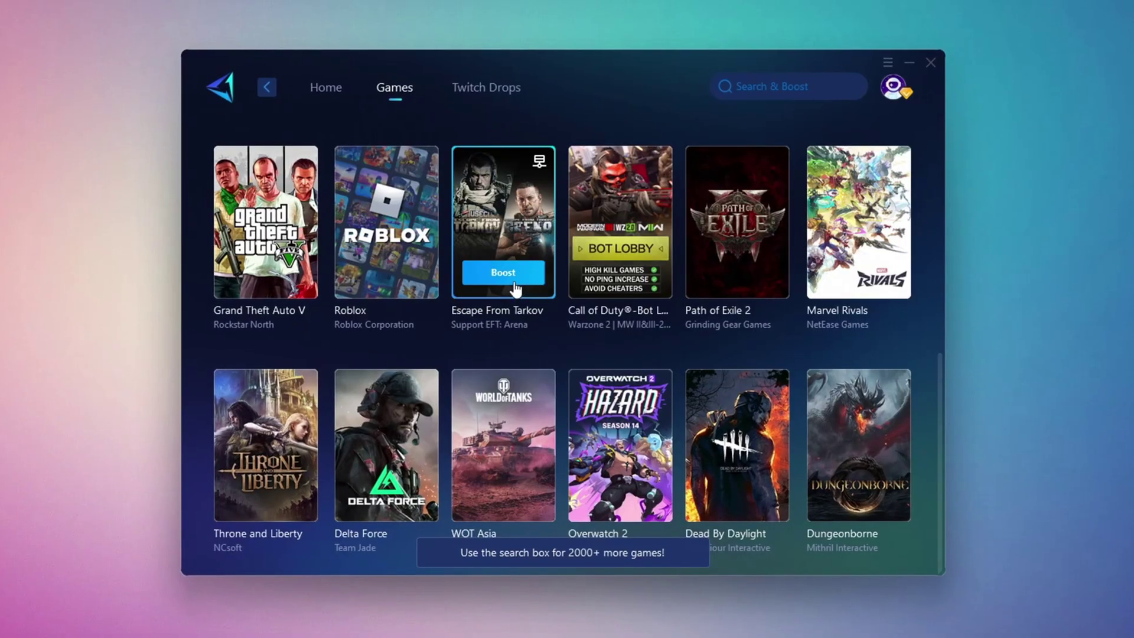
{"action": "left_click", "coordinate": [325, 89]}
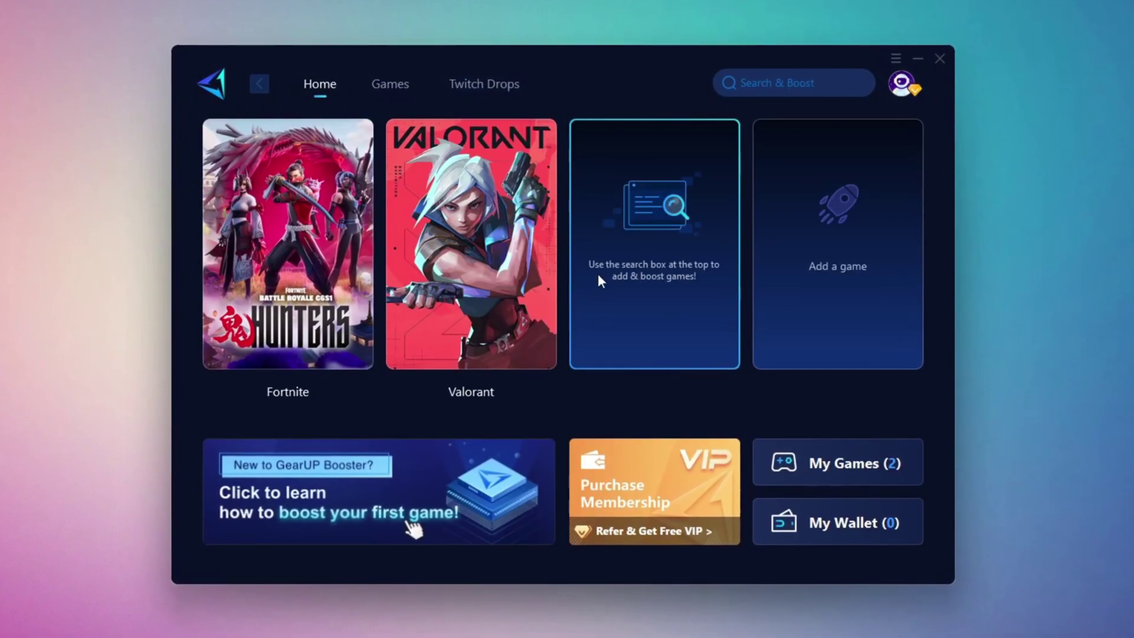
- Start boosting Fortnite from the added games on the home page
{"action": "mouse_move", "coordinate": [555, 278]}
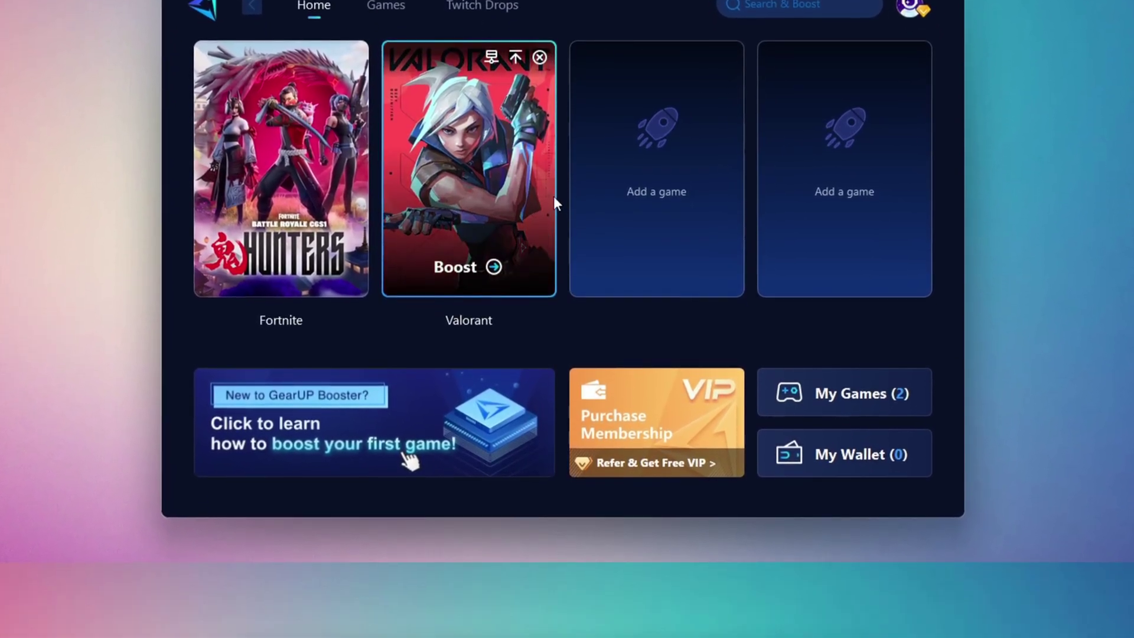
{"action": "mouse_move", "coordinate": [238, 118]}
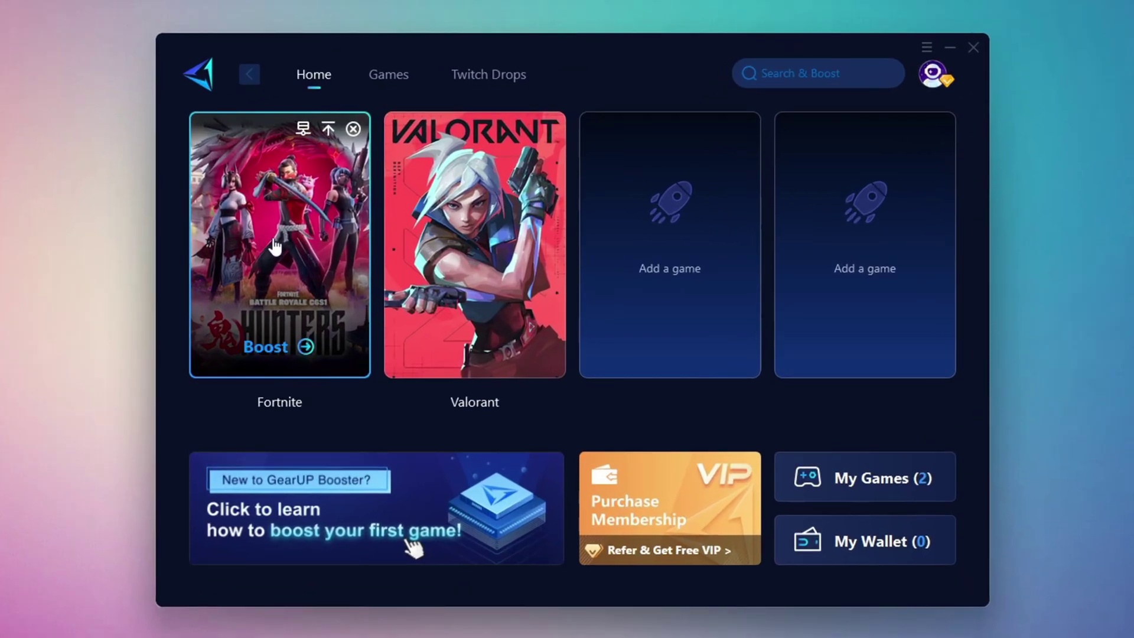
{"action": "left_click", "coordinate": [268, 347]}
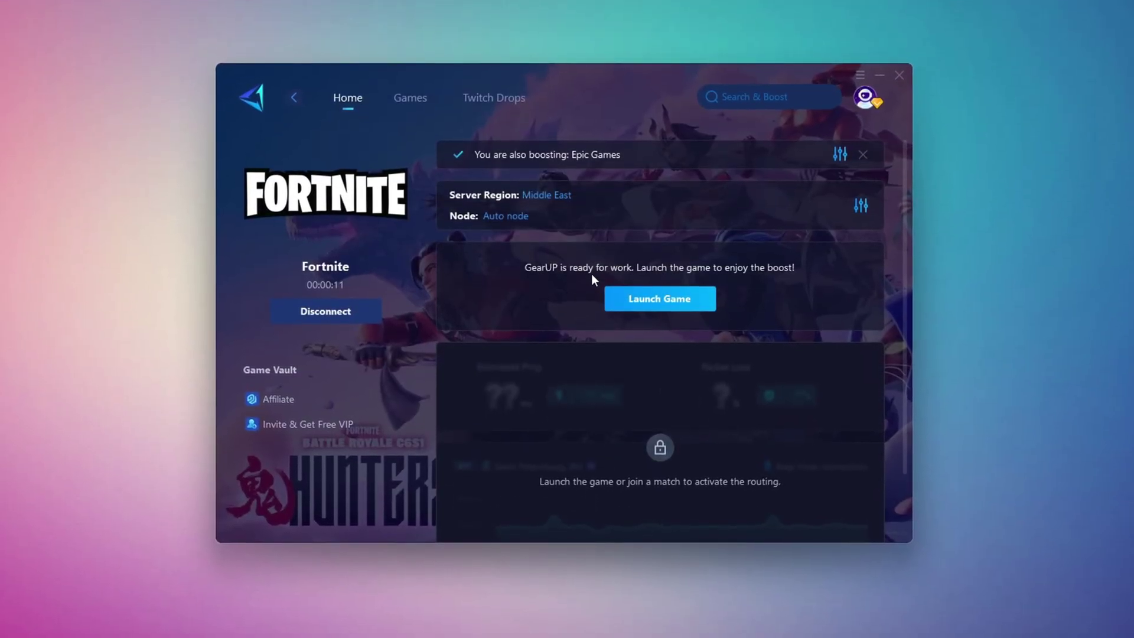
- Review the server region and node choices for the Fortnite boost without changing them, and close the GearUP window
{"action": "left_click", "coordinate": [547, 196]}
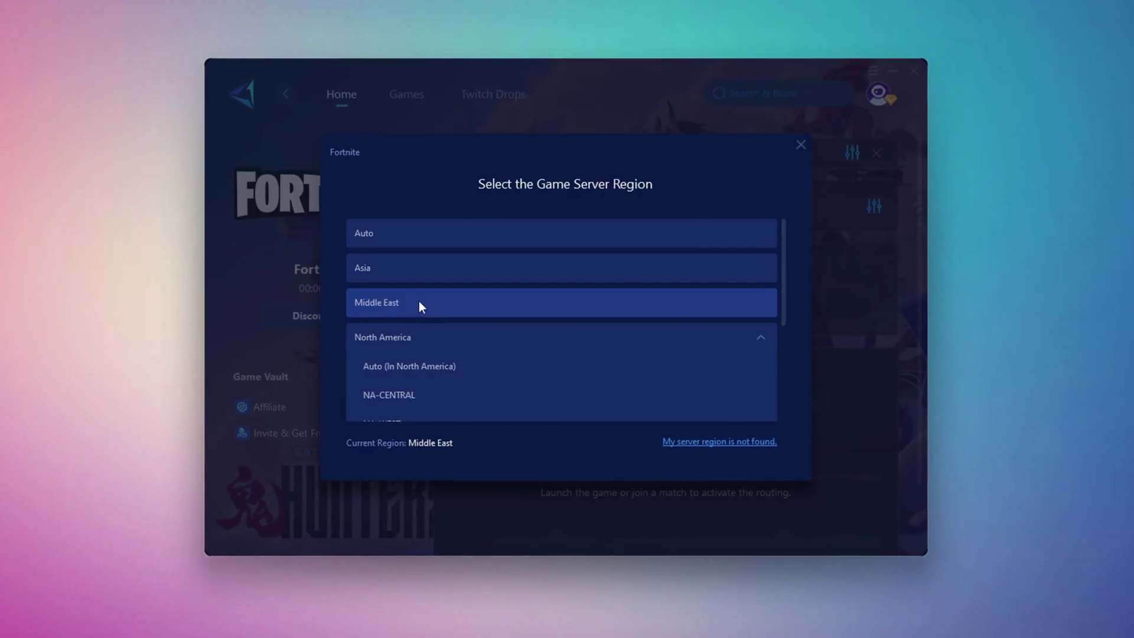
{"action": "left_click", "coordinate": [804, 145]}
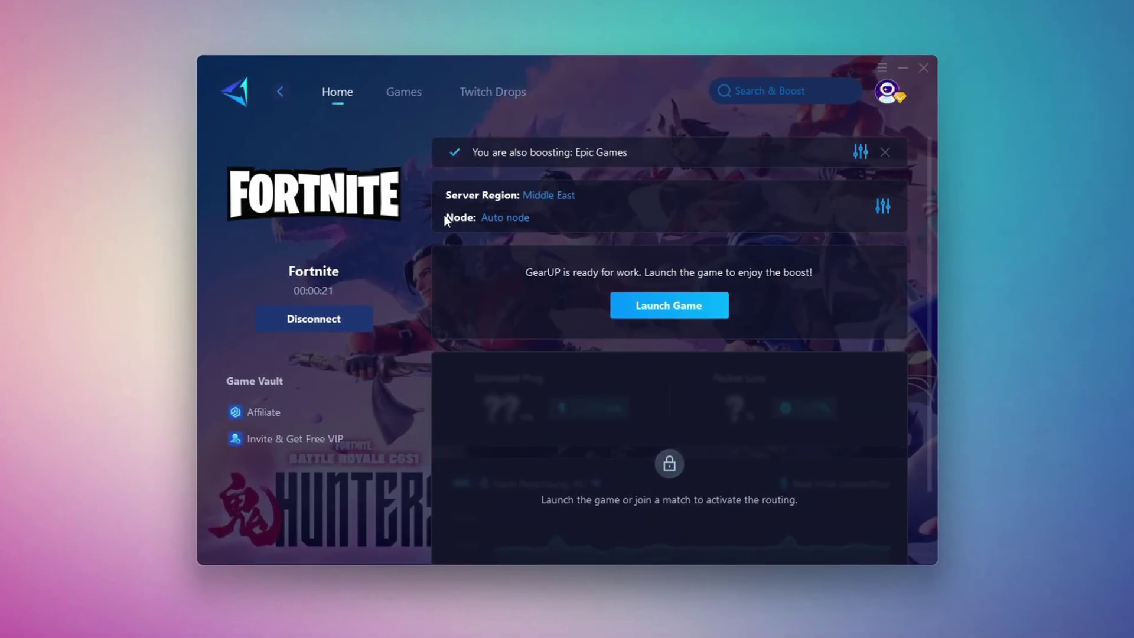
{"action": "left_click", "coordinate": [497, 222]}
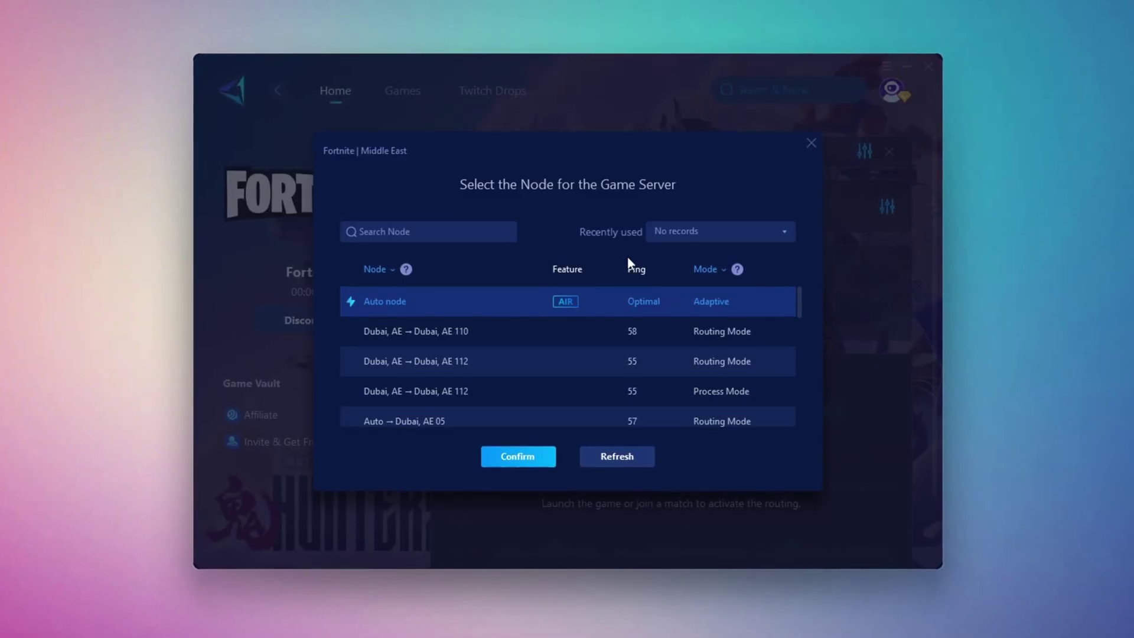
{"action": "scroll", "coordinate": [537, 333], "scroll_direction": "down", "scroll_amount": 1}
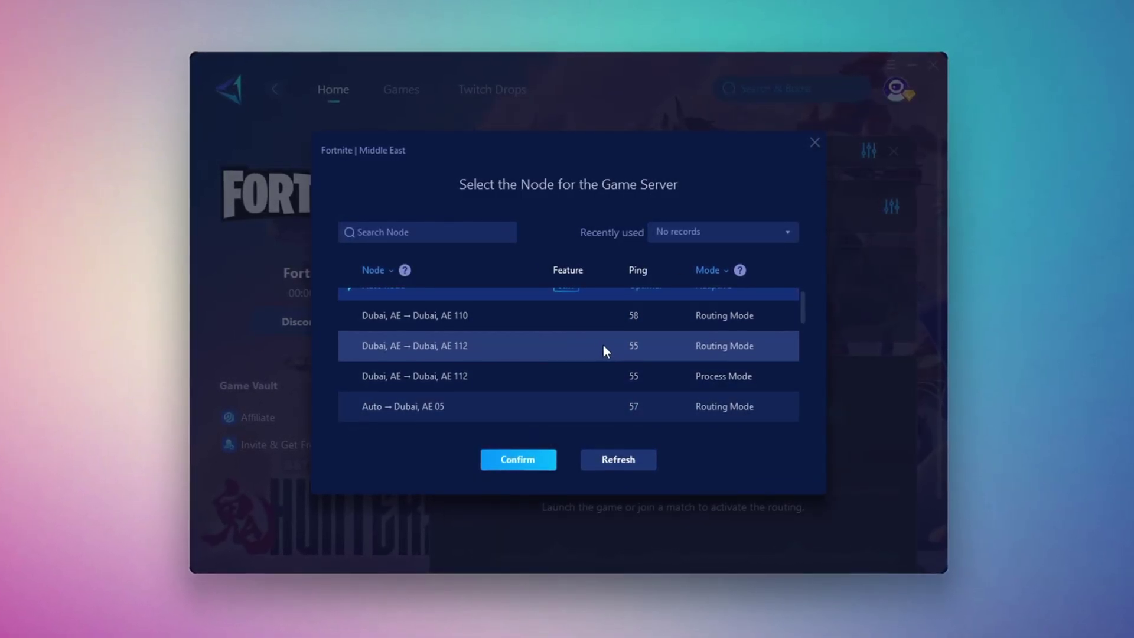
{"action": "scroll", "coordinate": [603, 346], "scroll_direction": "up", "scroll_amount": 1}
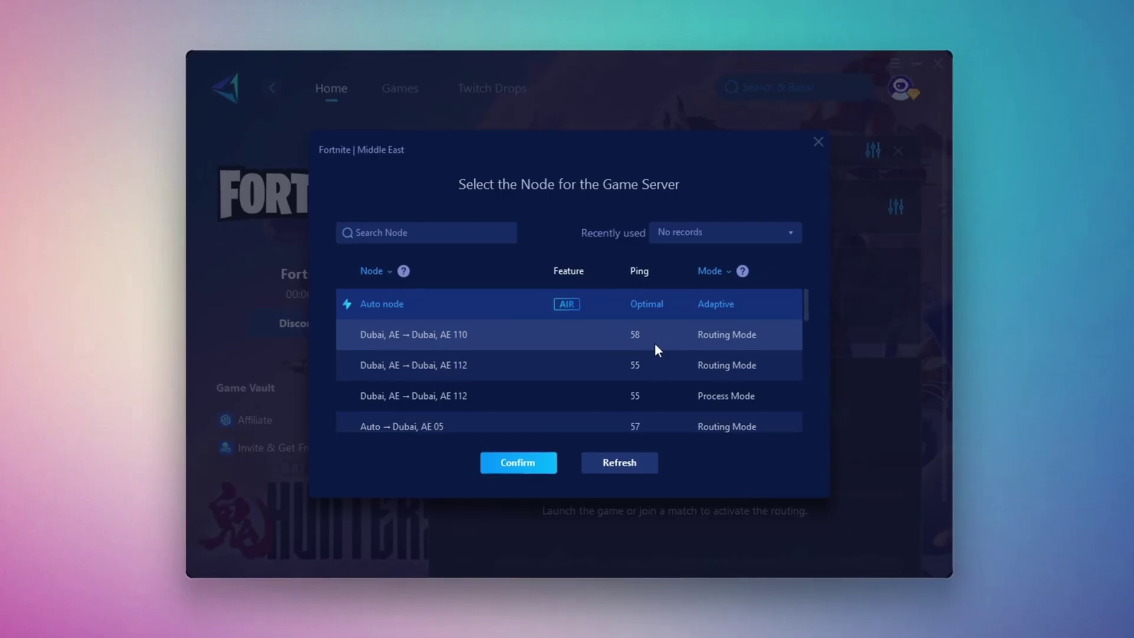
{"action": "left_click", "coordinate": [820, 142]}
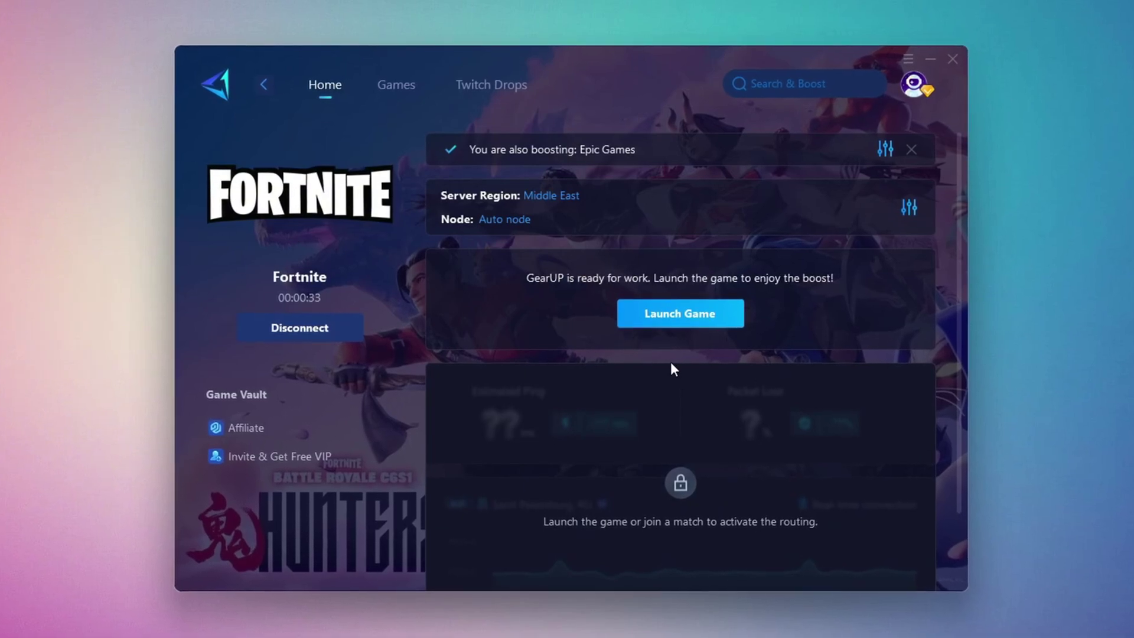
{"action": "left_click", "coordinate": [955, 59]}
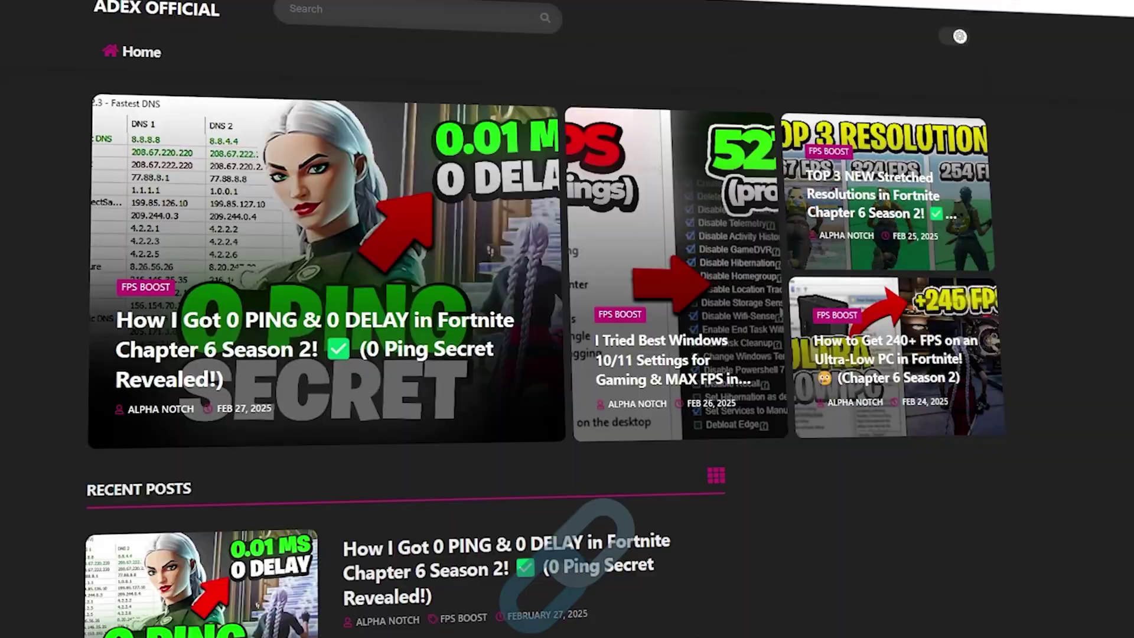
{"action": "scroll", "coordinate": [567, 319], "scroll_direction": "down", "scroll_amount": 5}
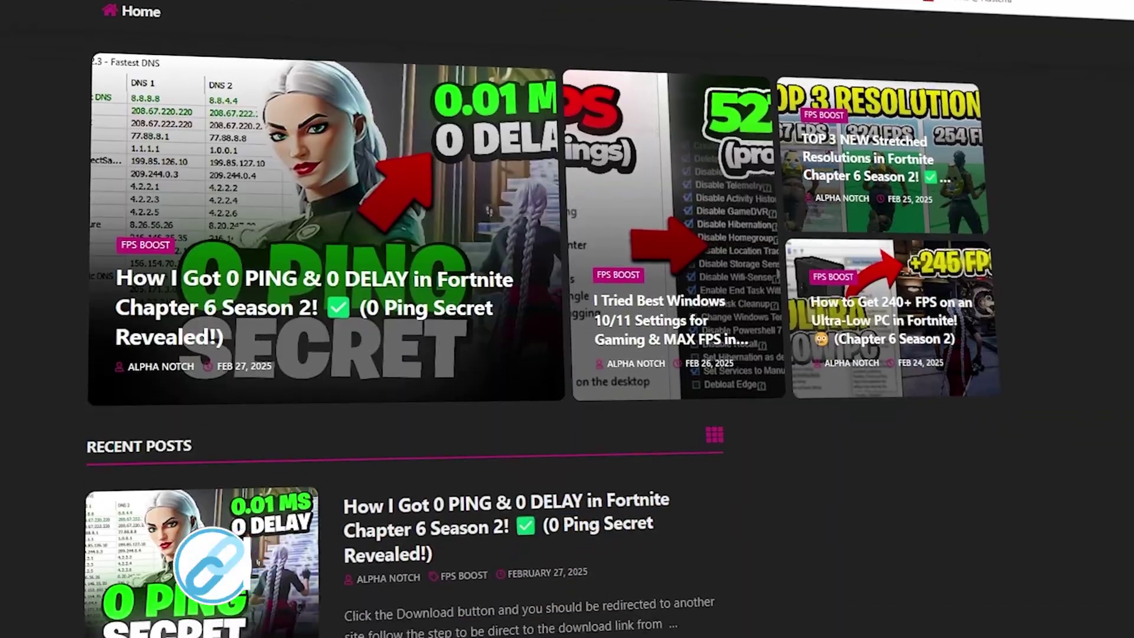
{"action": "scroll", "coordinate": [567, 319], "scroll_direction": "down", "scroll_amount": 8}
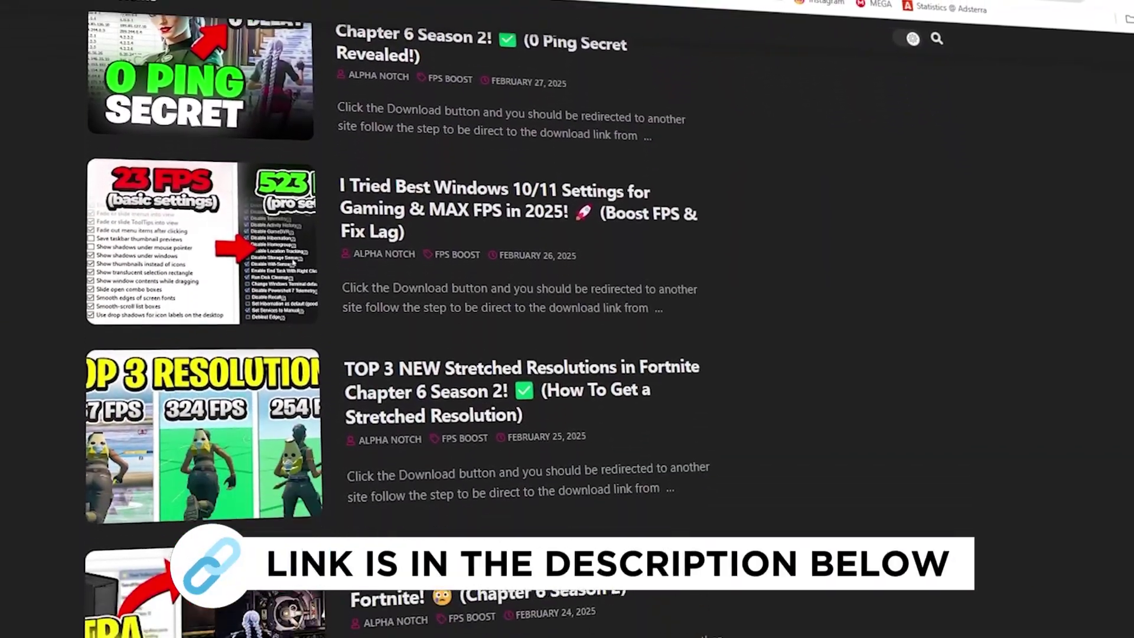
{"action": "scroll", "coordinate": [567, 319], "scroll_direction": "down", "scroll_amount": 5}
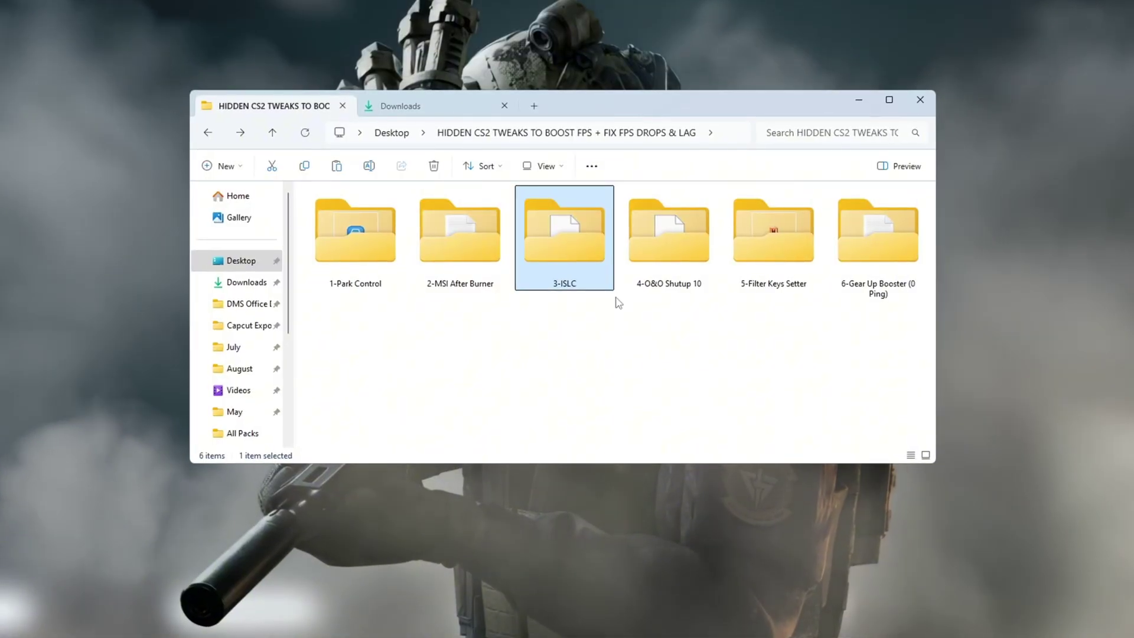
- Open the 3-ISLC folder, launch Intelligent standby list cleaner and close the folder window
{"action": "double_click", "coordinate": [589, 246]}
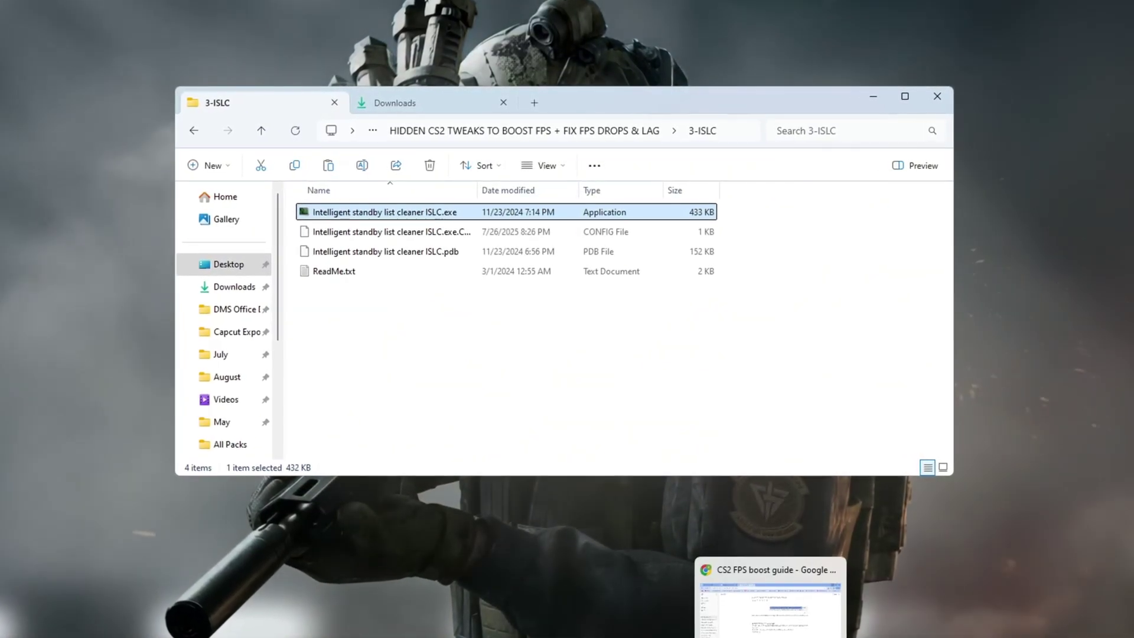
{"action": "left_click", "coordinate": [1048, 623]}
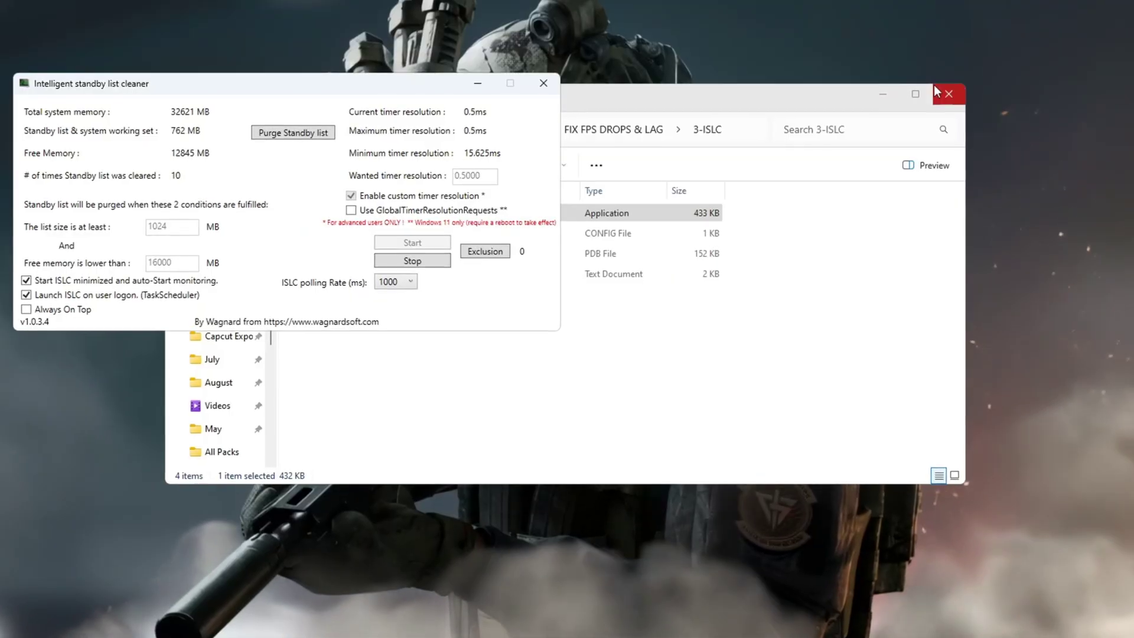
{"action": "left_click", "coordinate": [936, 89]}
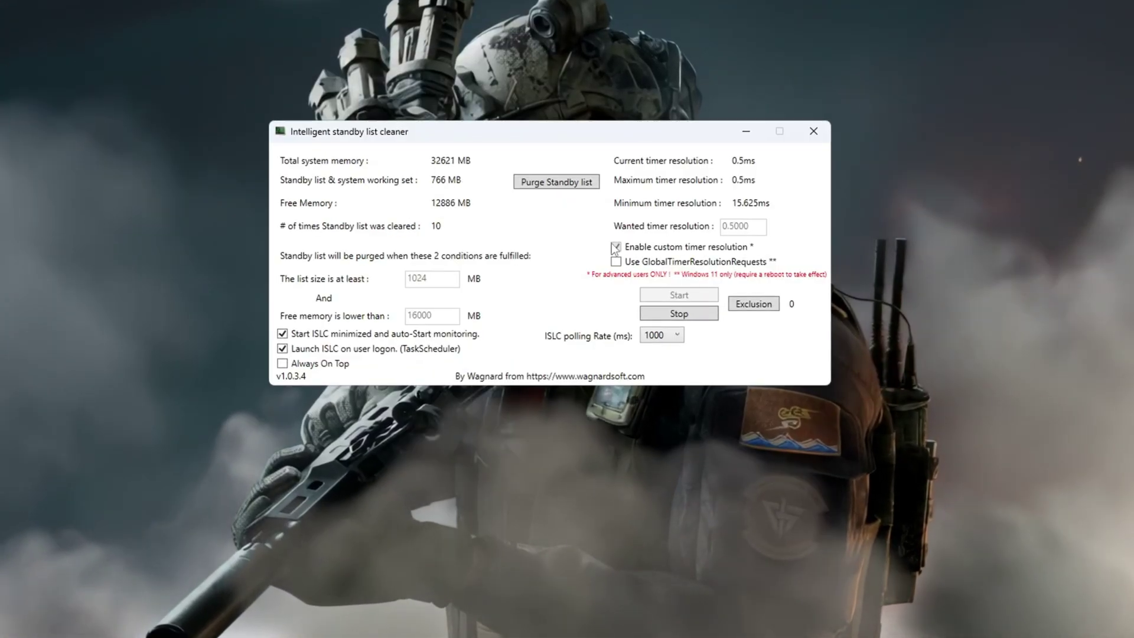
- Stop the running standby list monitoring and keep the 16000 MB free memory limit with both ISLC startup options enabled
{"action": "left_click", "coordinate": [703, 317]}
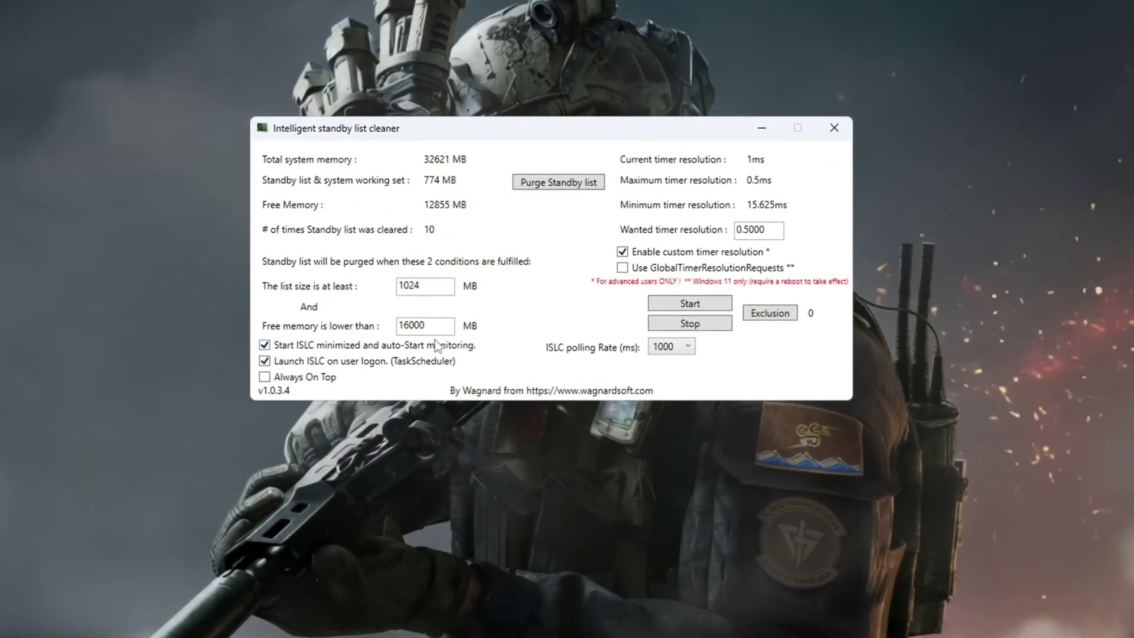
{"action": "left_click_drag", "start_coordinate": [430, 323], "coordinate": [361, 325]}
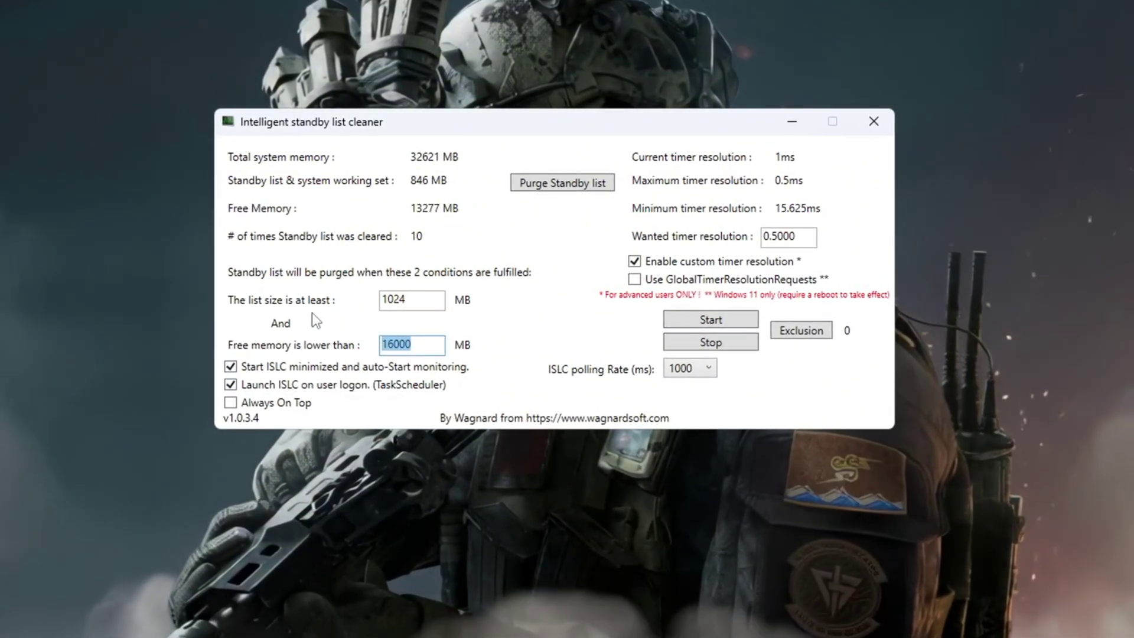
{"action": "left_click", "coordinate": [225, 369]}
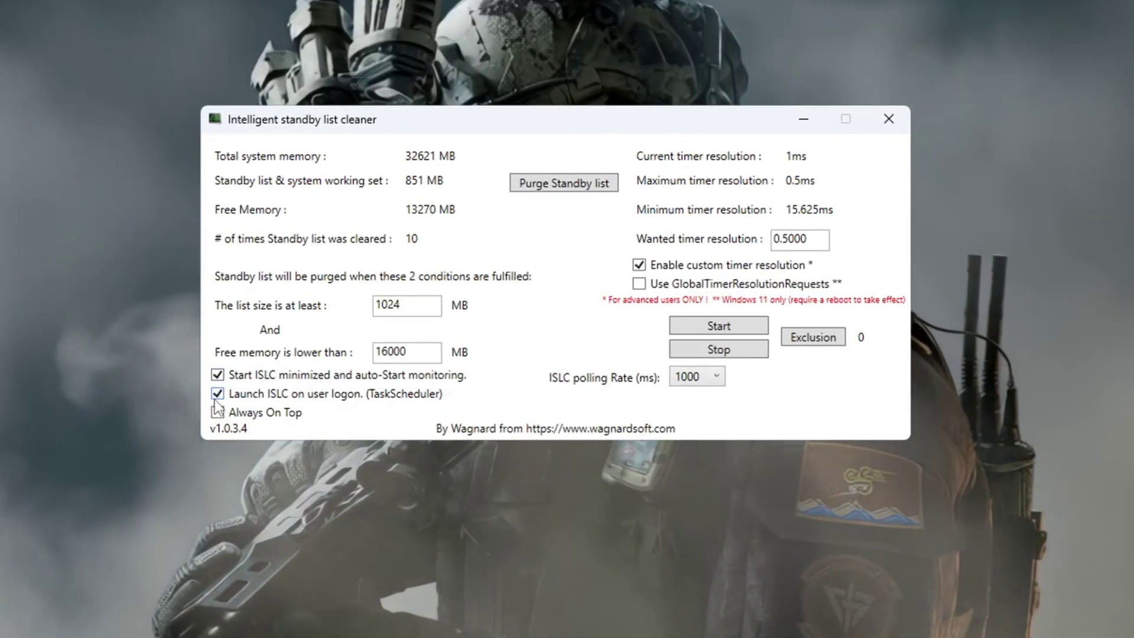
{"action": "left_click", "coordinate": [220, 392]}
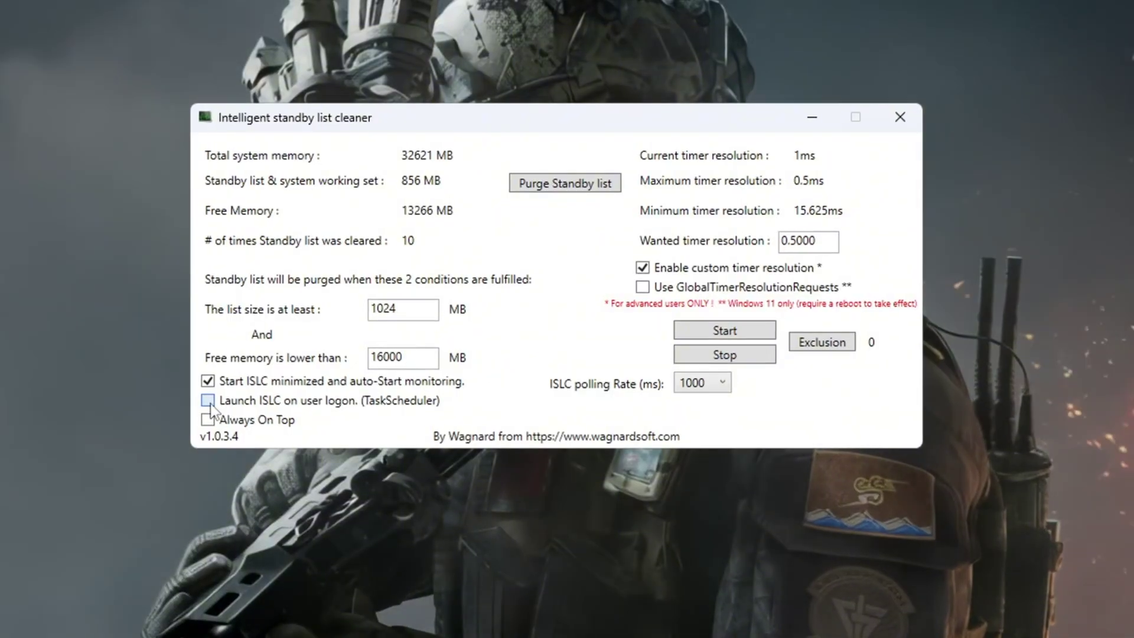
{"action": "left_click", "coordinate": [366, 398]}
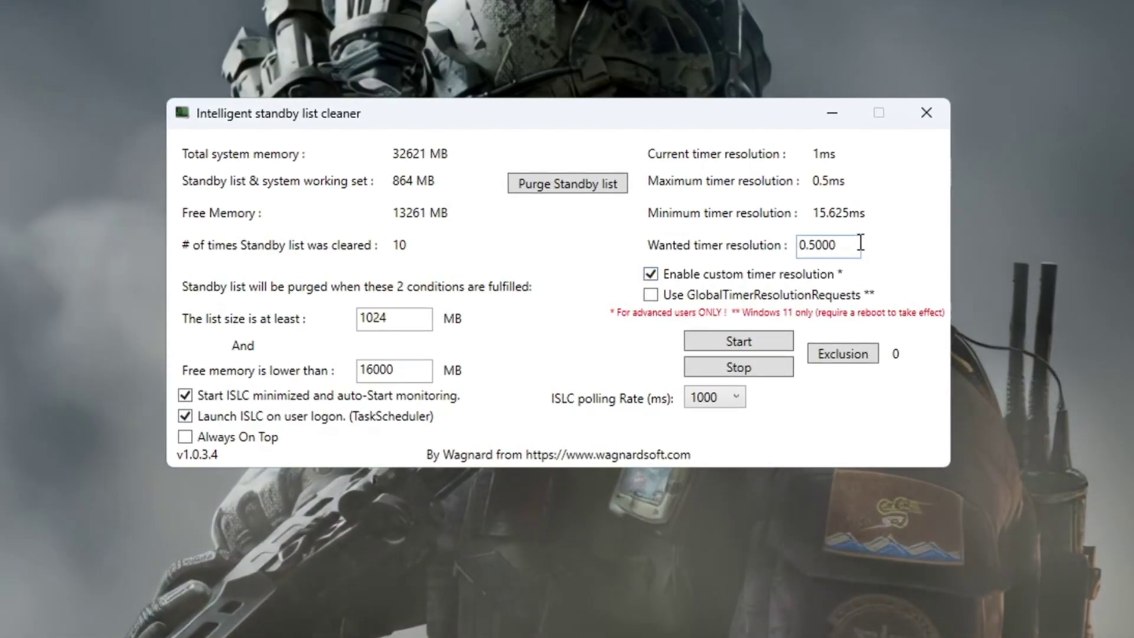
- Start monitoring with a wanted timer resolution of 0.5000 and a polling rate of 1000 ms, and purge the standby list
{"action": "double_click", "coordinate": [859, 245]}
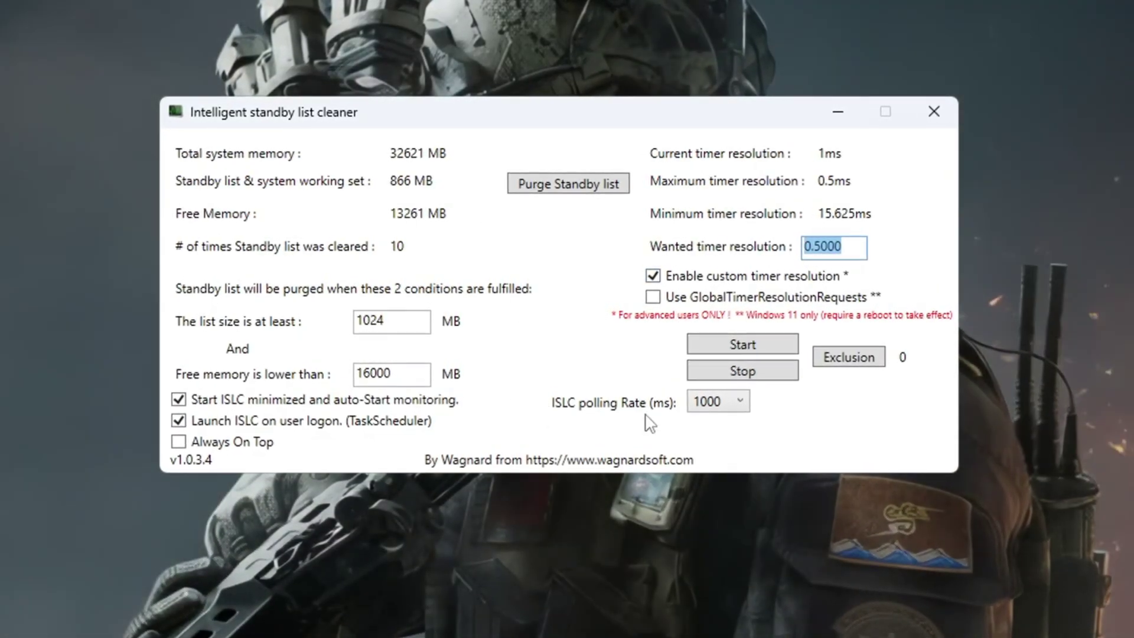
{"action": "left_click", "coordinate": [723, 403]}
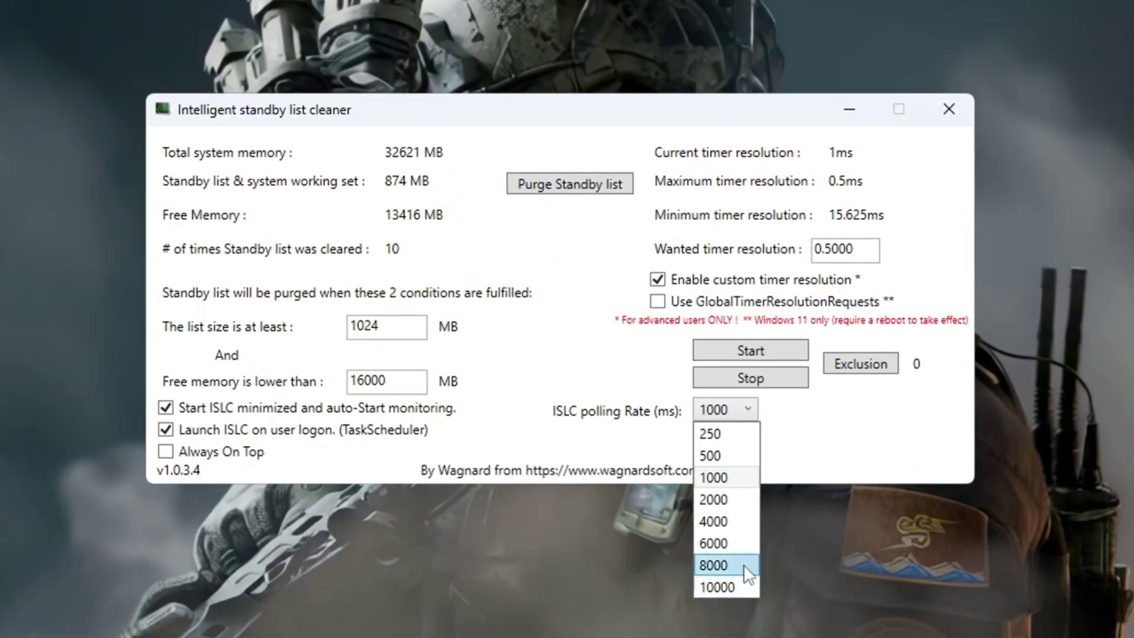
{"action": "left_click", "coordinate": [732, 478]}
{"action": "left_click", "coordinate": [784, 346]}
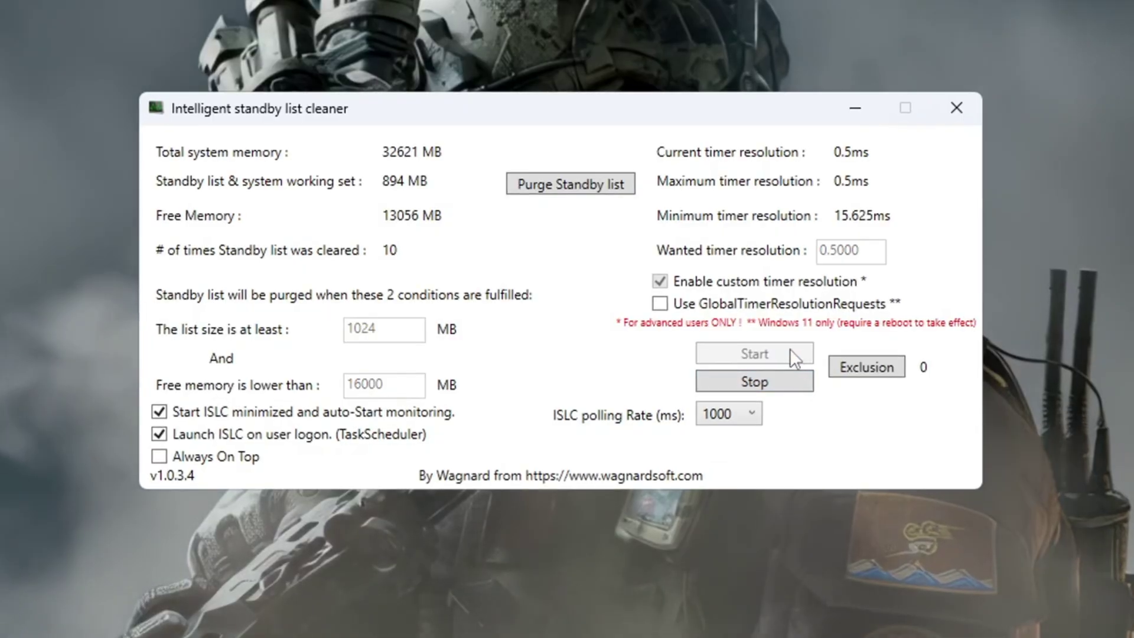
{"action": "left_click", "coordinate": [580, 185]}
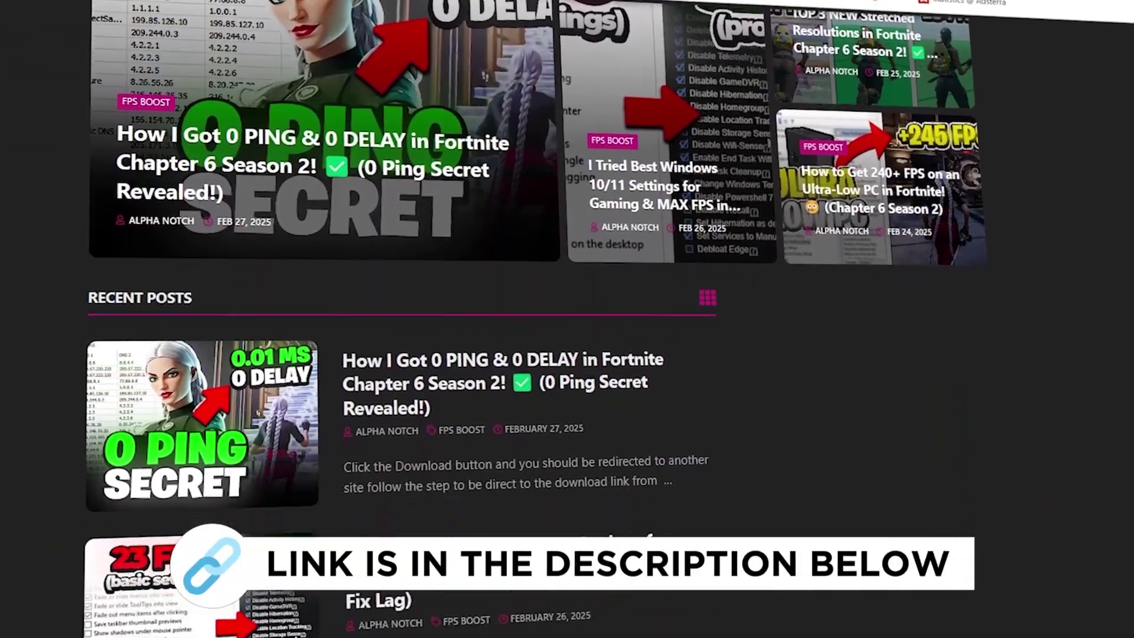
{"action": "scroll", "coordinate": [401, 319], "scroll_direction": "down", "scroll_amount": 8}
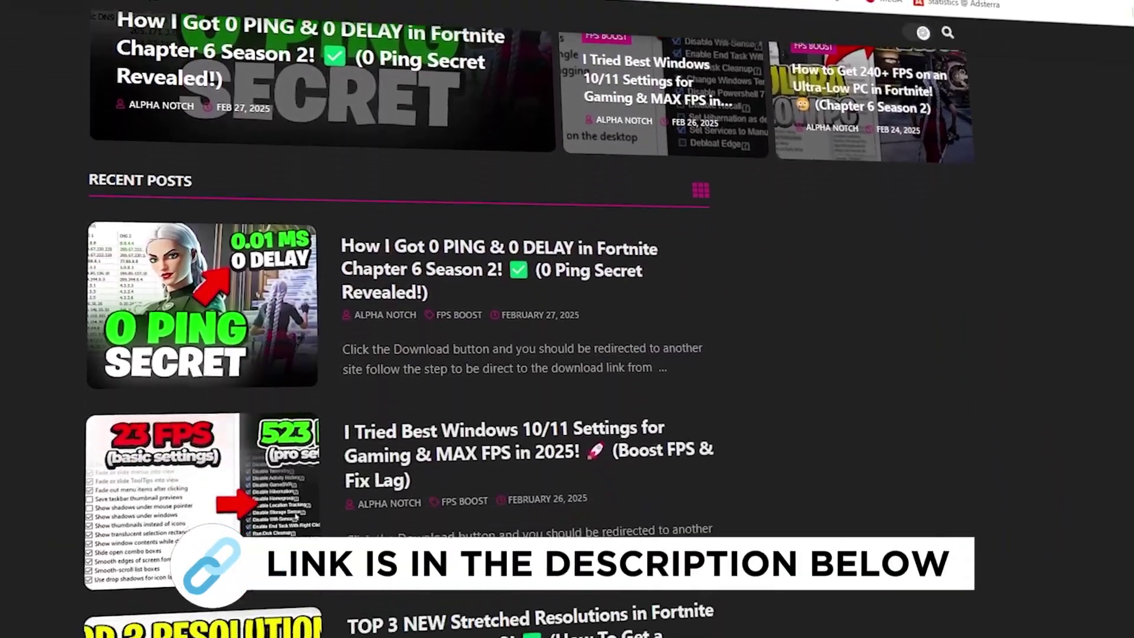
{"action": "scroll", "coordinate": [402, 319], "scroll_direction": "down", "scroll_amount": 10}
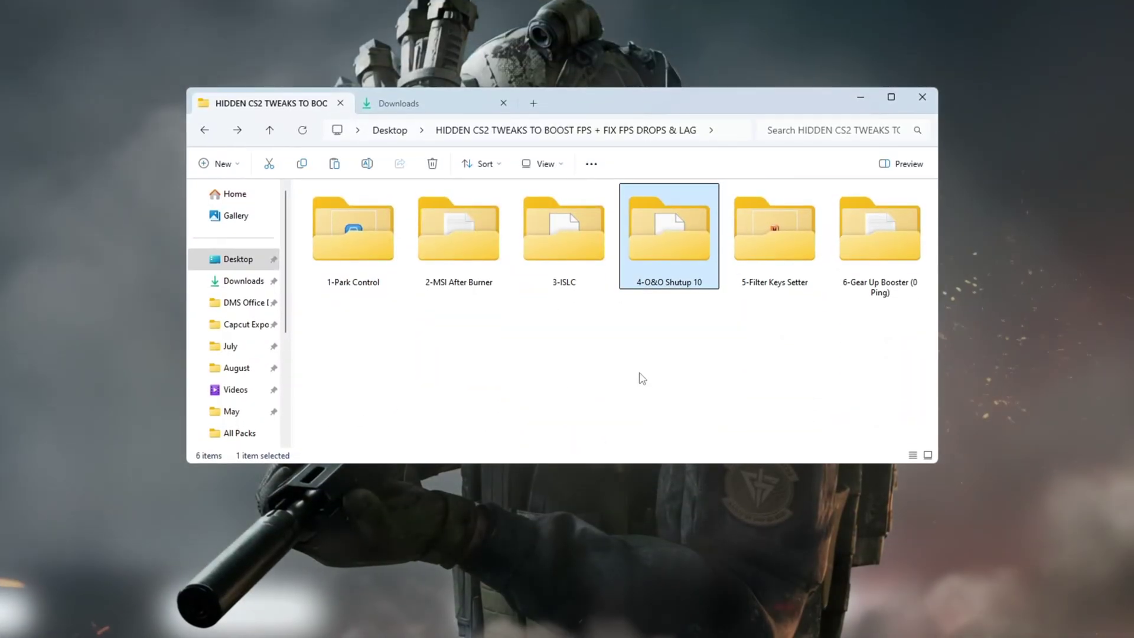
- Open the 4-O&O Shutup 10 folder, launch O&O ShutUp10++ and revert the detected setting changes
{"action": "double_click", "coordinate": [683, 235]}
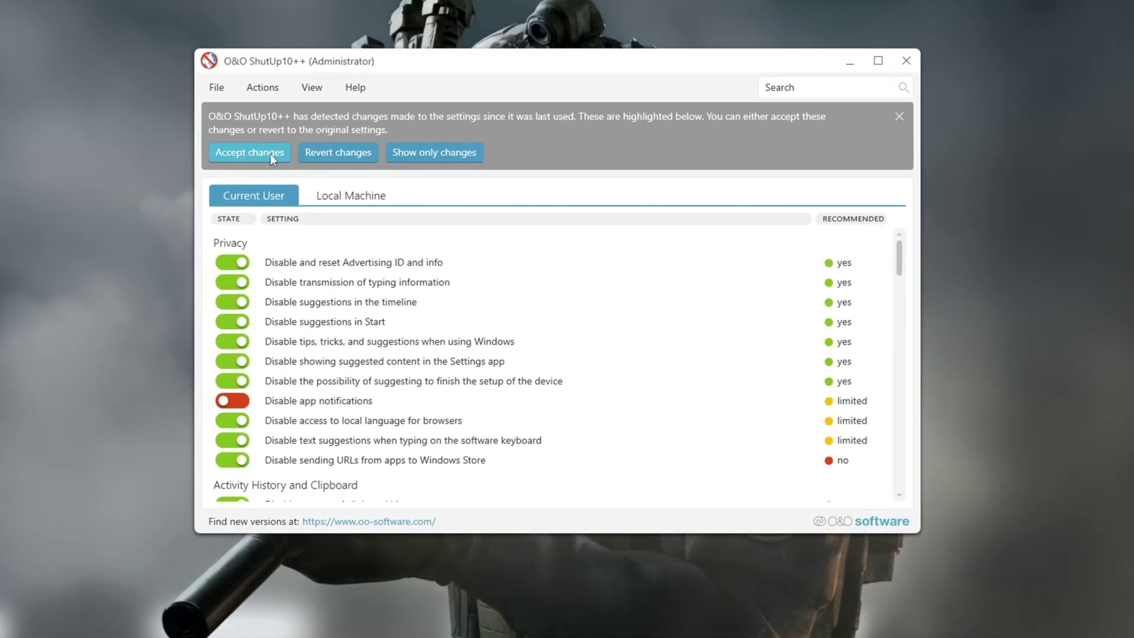
{"action": "left_click", "coordinate": [315, 152]}
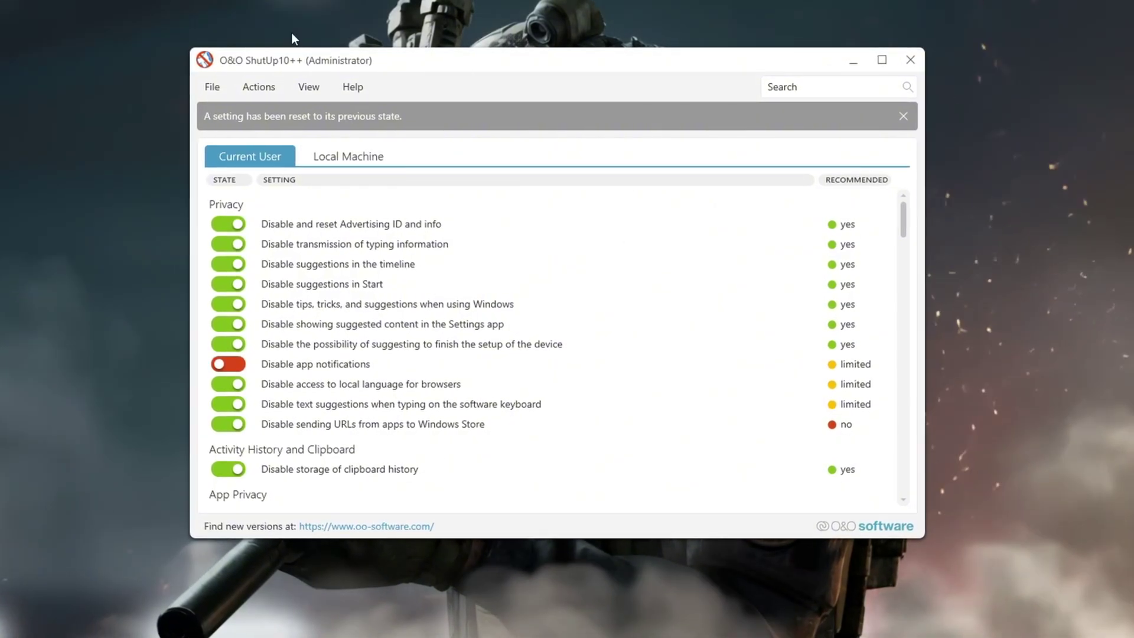
- Apply only the recommended privacy settings without creating a system restore point, and acknowledge the result
{"action": "left_click", "coordinate": [246, 89]}
{"action": "left_click", "coordinate": [295, 112]}
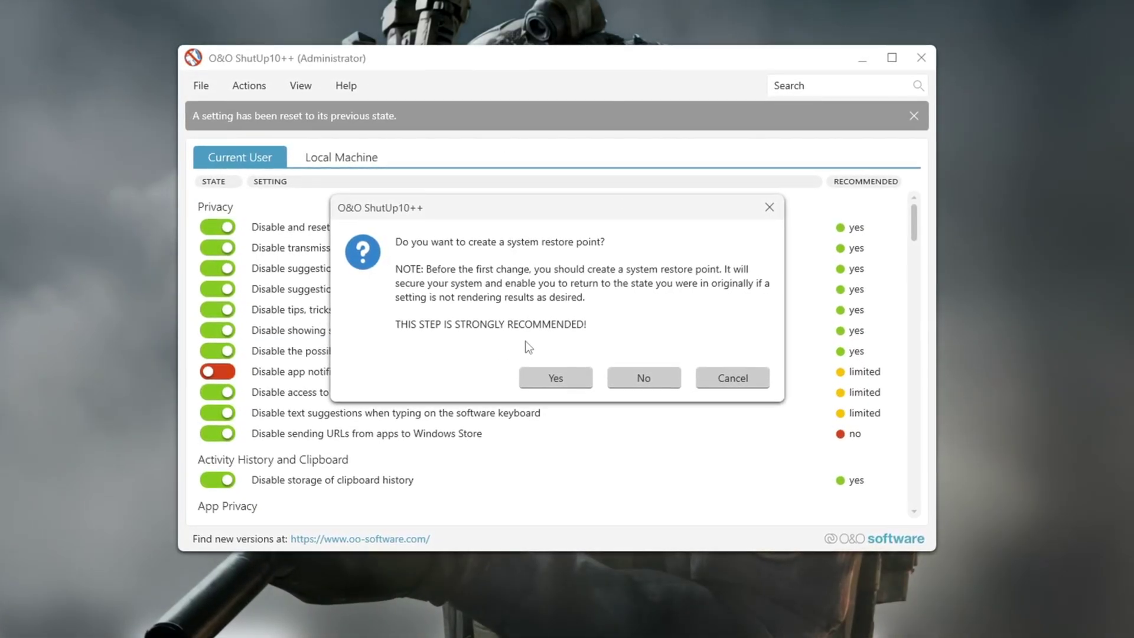
{"action": "left_click", "coordinate": [641, 381]}
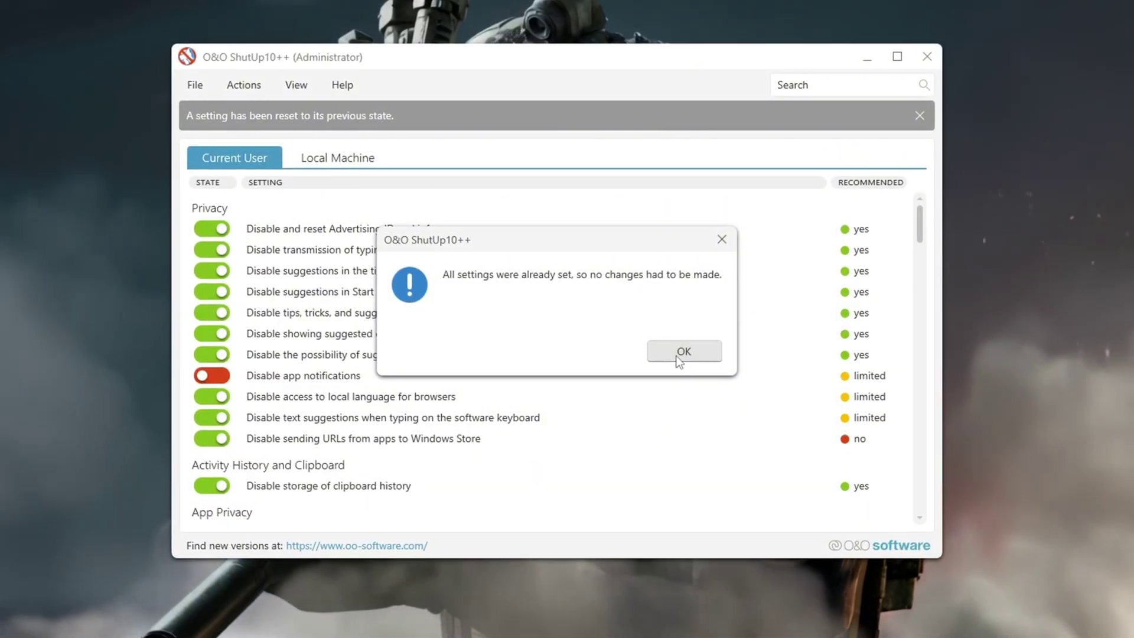
{"action": "left_click", "coordinate": [680, 354]}
- Look through the remaining current-user settings and the option to undo all changes, and dismiss the notification banner
{"action": "left_click_drag", "start_coordinate": [919, 228], "coordinate": [935, 508]}
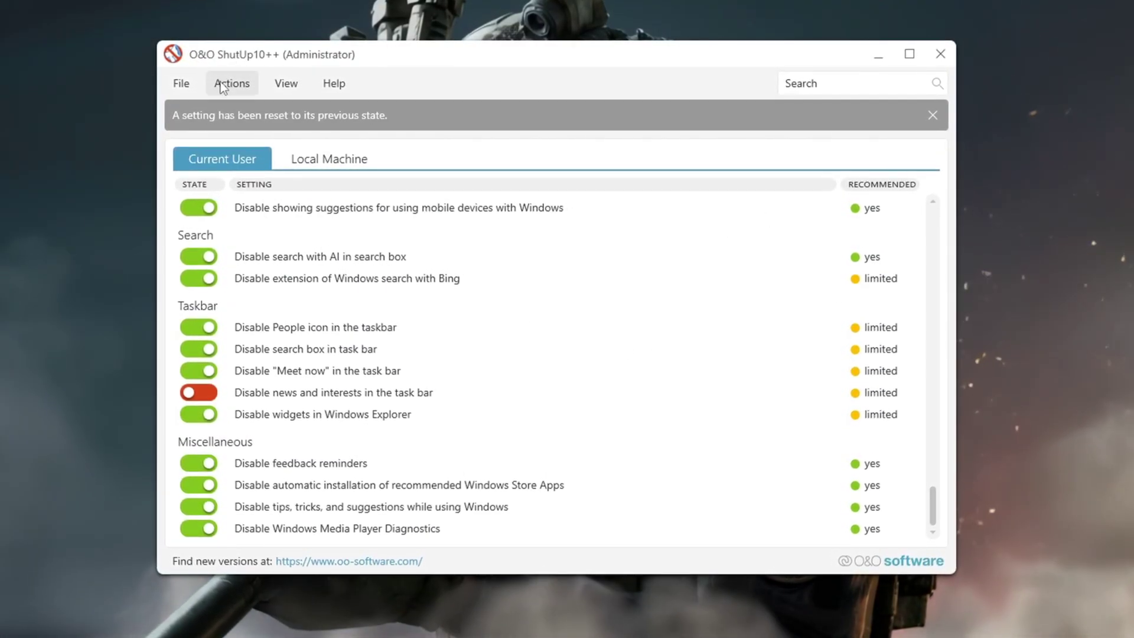
{"action": "left_click", "coordinate": [221, 83]}
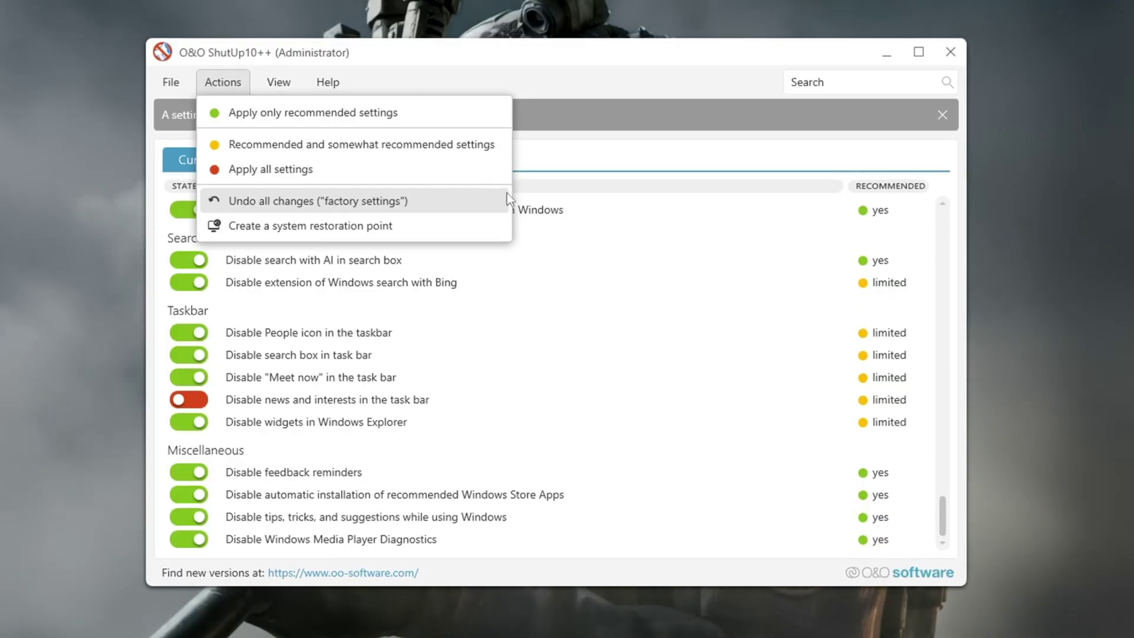
{"action": "left_click", "coordinate": [601, 51]}
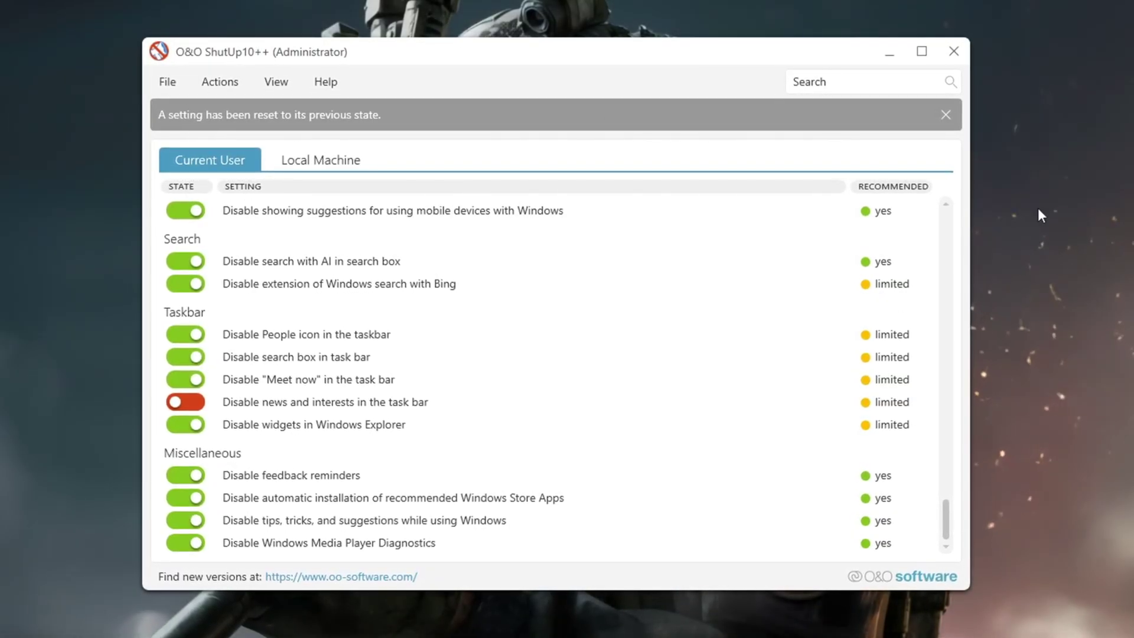
{"action": "left_click", "coordinate": [946, 115]}
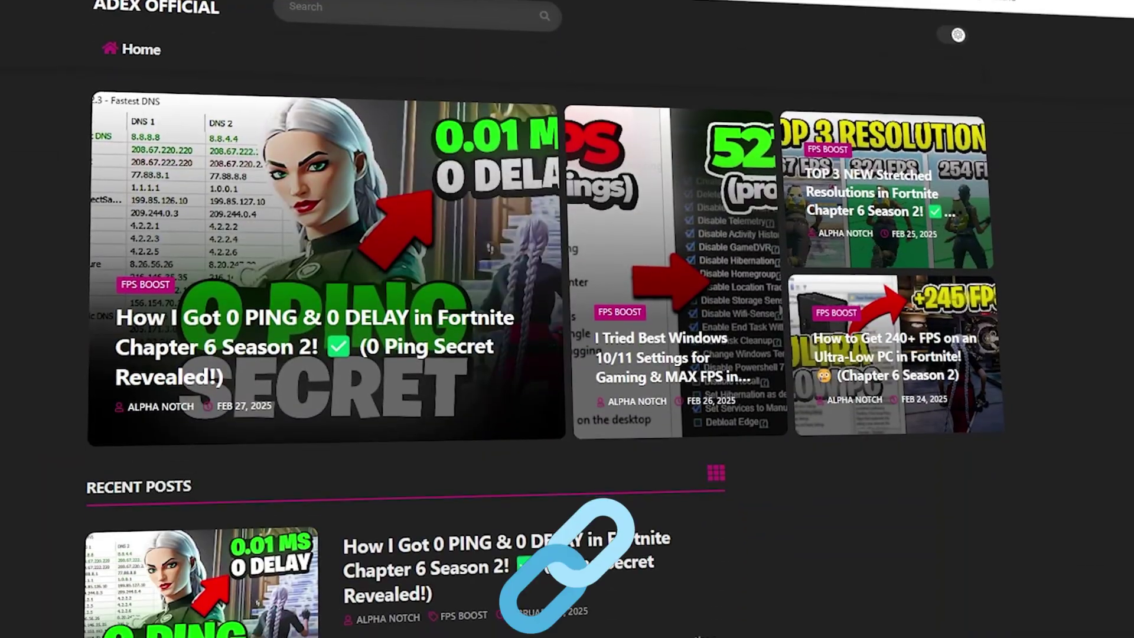
{"action": "scroll", "coordinate": [567, 319], "scroll_direction": "down", "scroll_amount": 8}
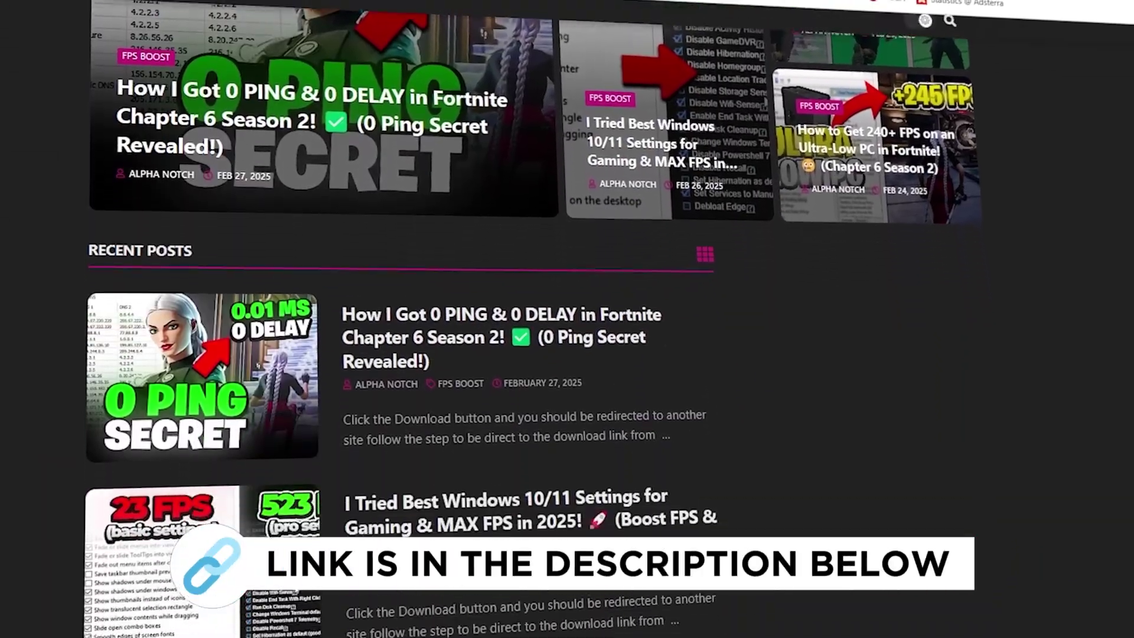
{"action": "scroll", "coordinate": [567, 319], "scroll_direction": "down", "scroll_amount": 5}
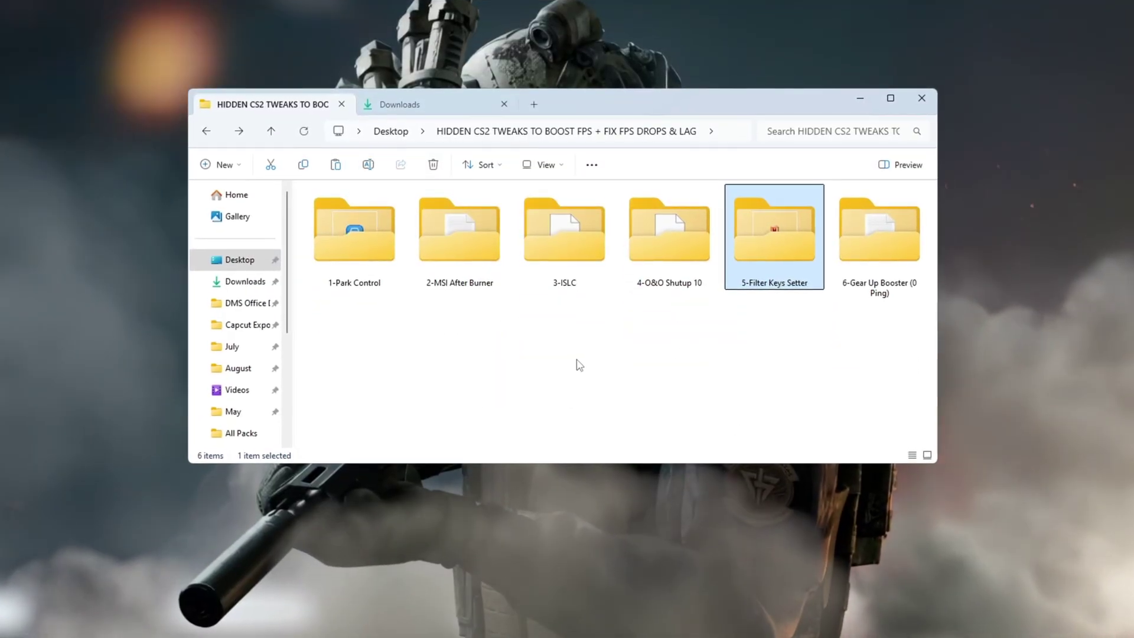
- Open the 5-Filter Keys Setter folder, launch FilterKeysSetter.exe and get the file window out of the way
{"action": "double_click", "coordinate": [791, 233]}
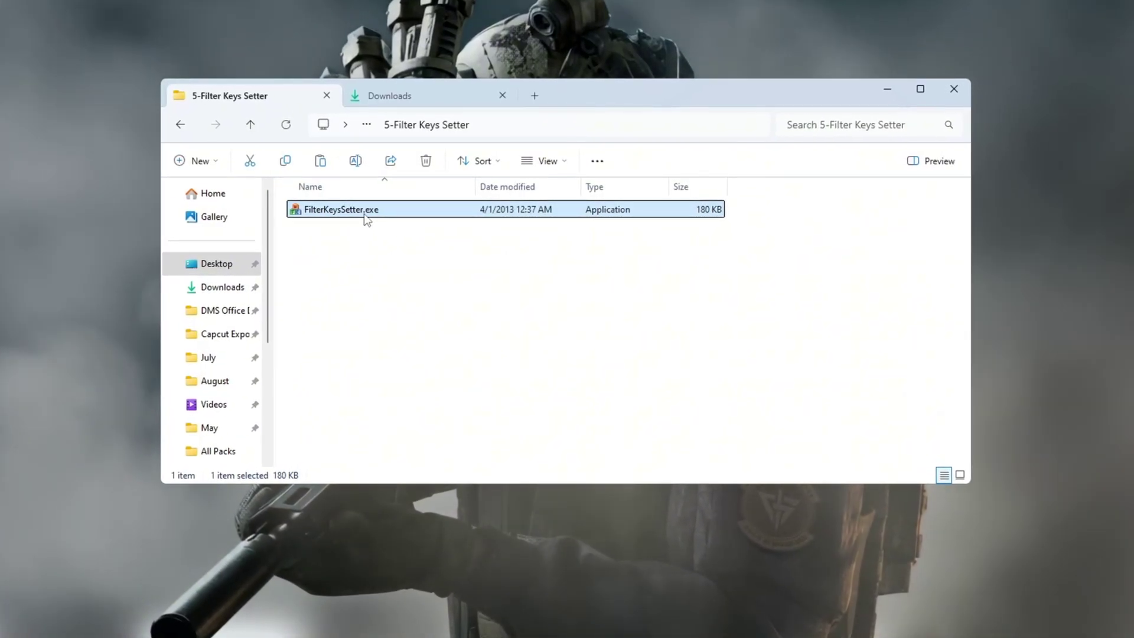
{"action": "double_click", "coordinate": [363, 213]}
{"action": "left_click", "coordinate": [894, 87]}
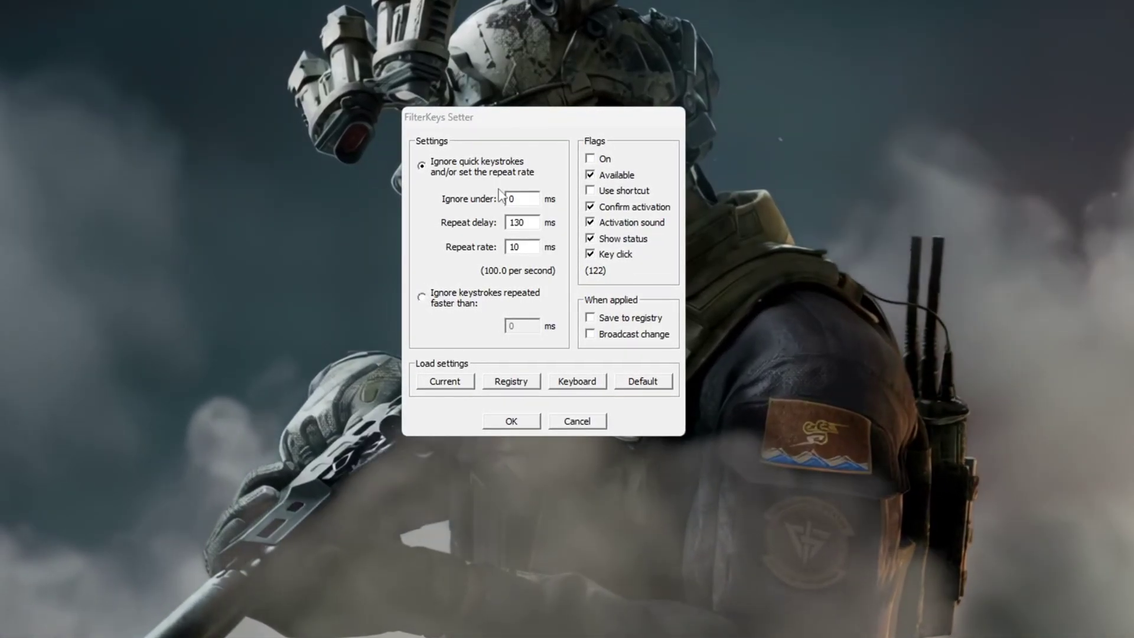
- Go through the Ignore under, Repeat delay and Repeat rate values for ignoring quick keystrokes
{"action": "left_click", "coordinate": [464, 214]}
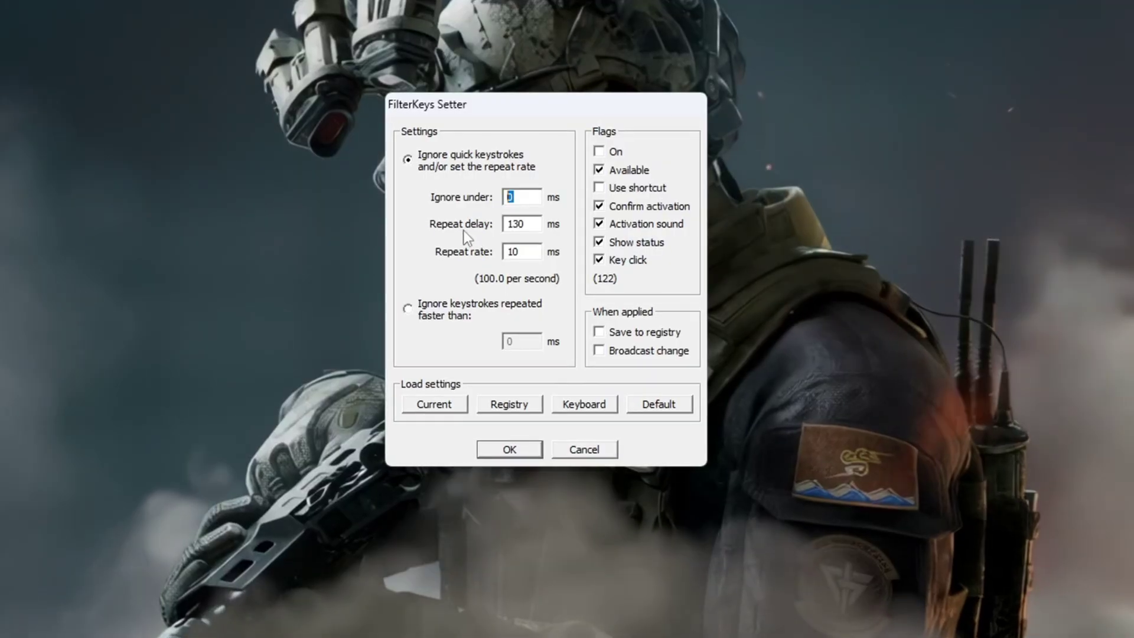
{"action": "key", "text": "Tab"}
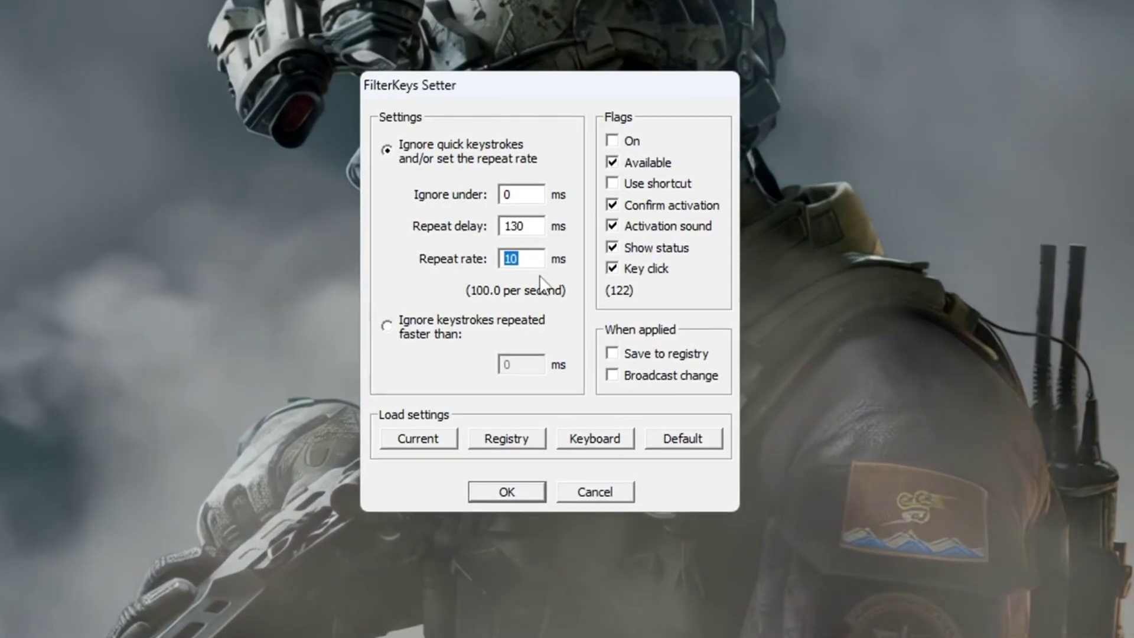
{"action": "key", "text": "Right"}
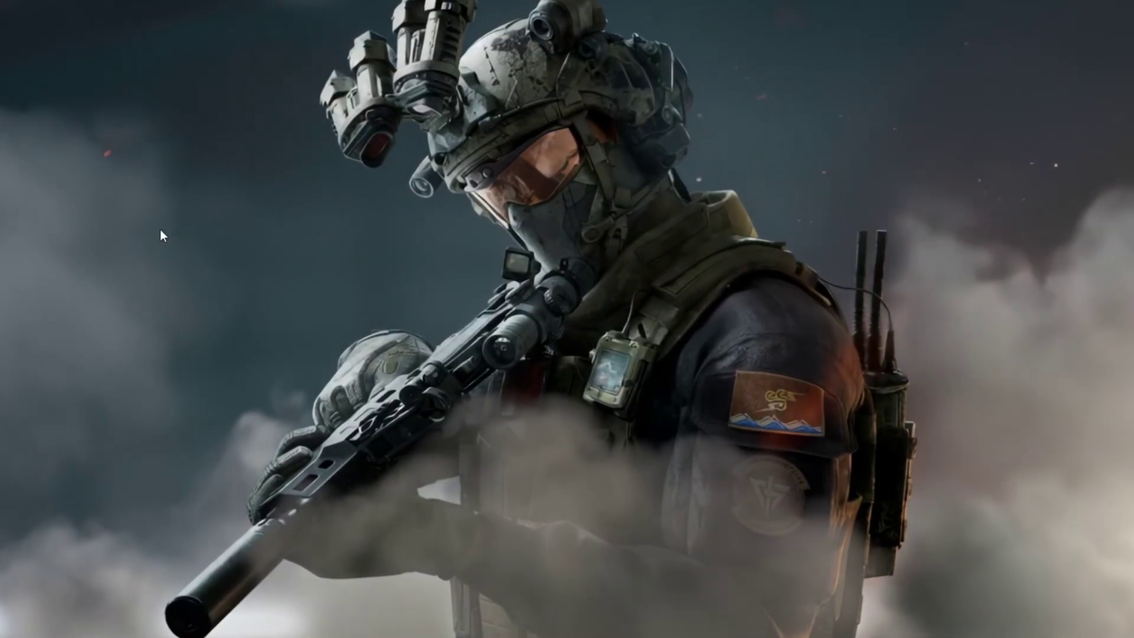
- Open Device Manager and bring up the available actions for the High precision event timer among the system devices
{"action": "key", "text": "super+x"}
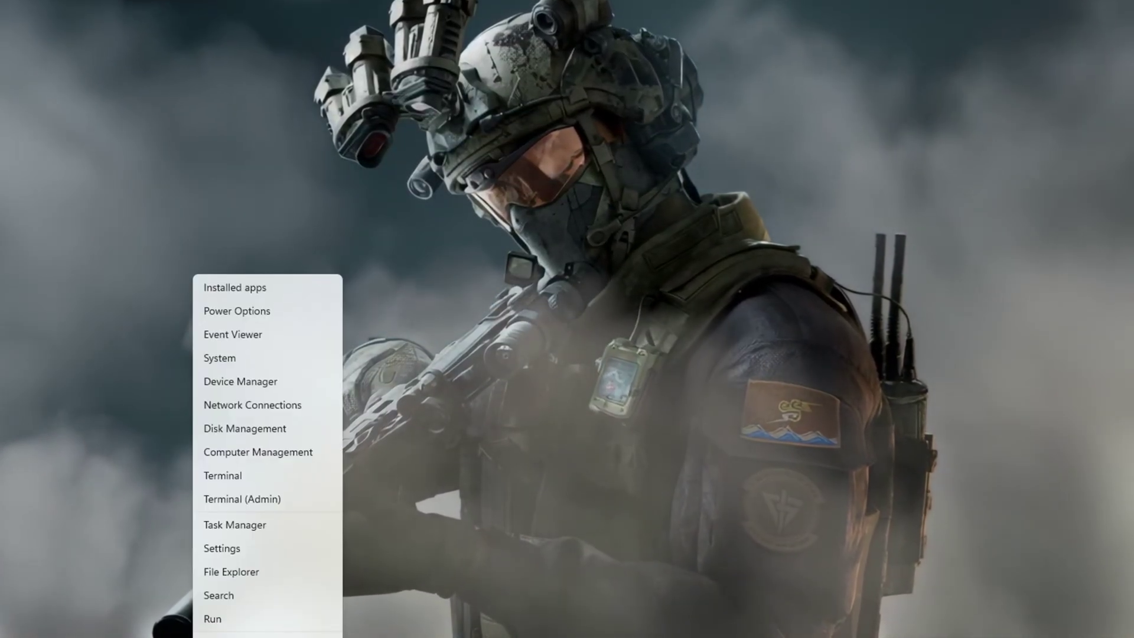
{"action": "left_click", "coordinate": [272, 390]}
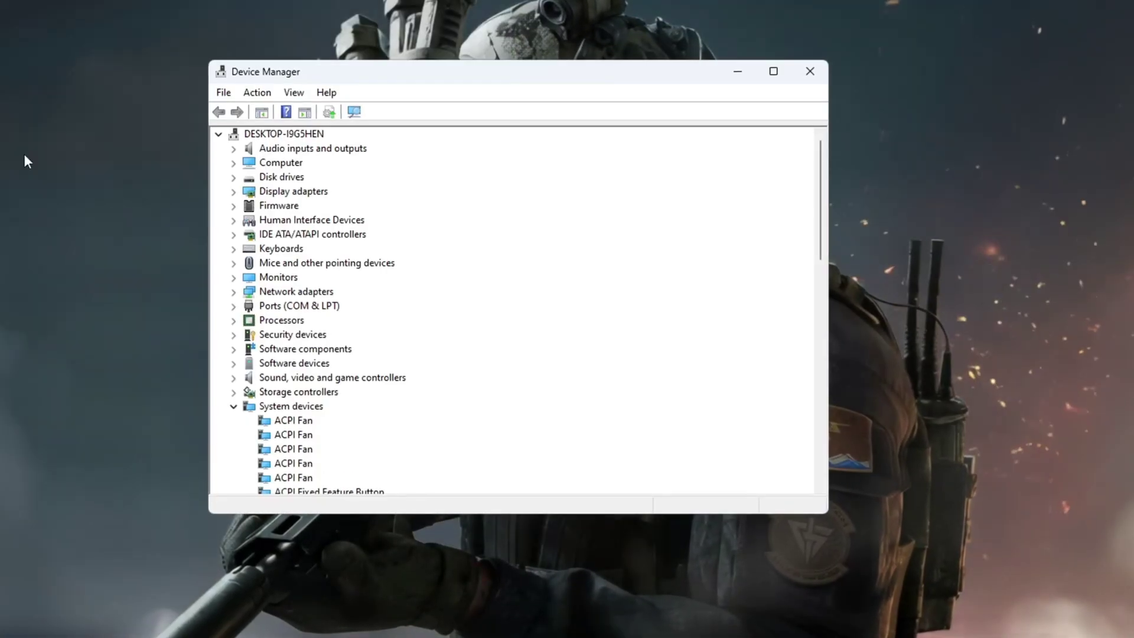
{"action": "scroll", "coordinate": [474, 359], "scroll_direction": "down", "scroll_amount": 5}
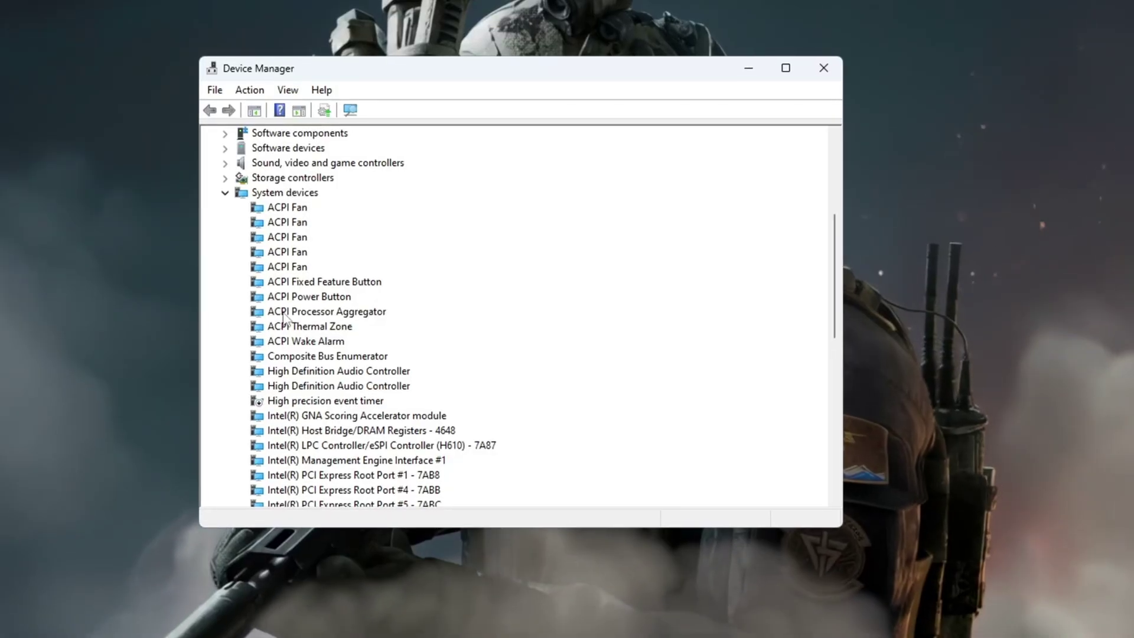
{"action": "left_click", "coordinate": [324, 399]}
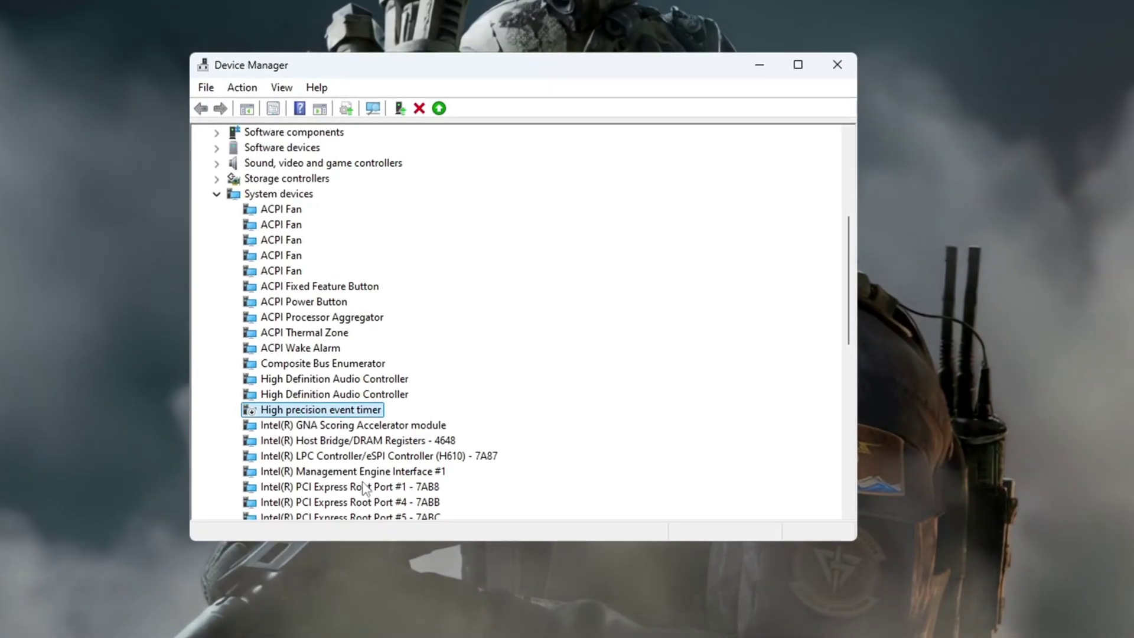
{"action": "right_click", "coordinate": [331, 411]}
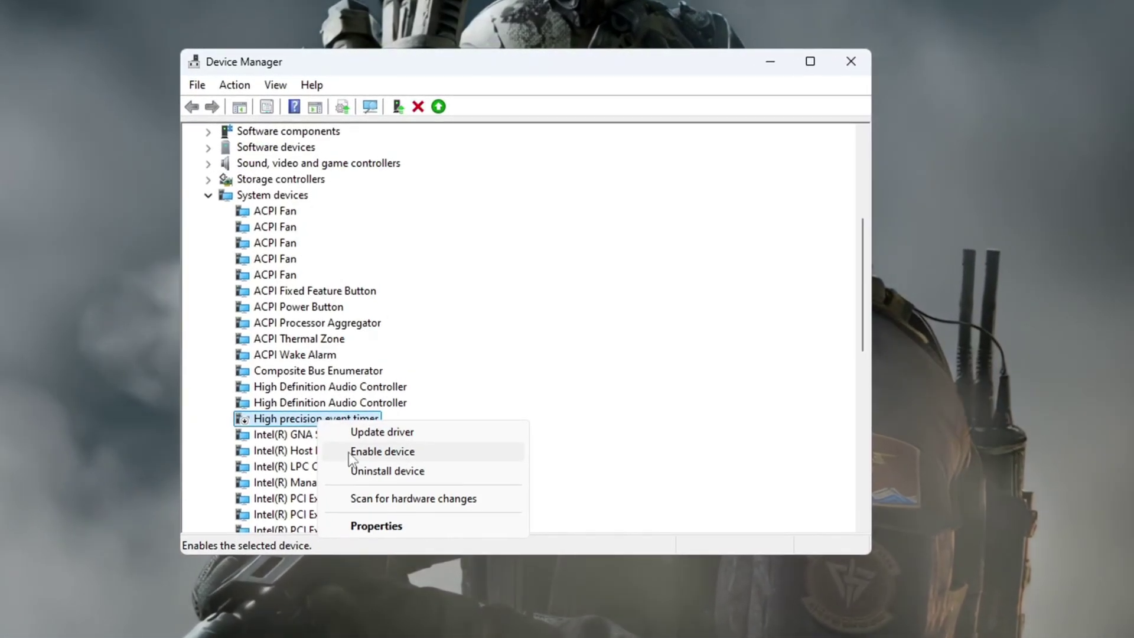